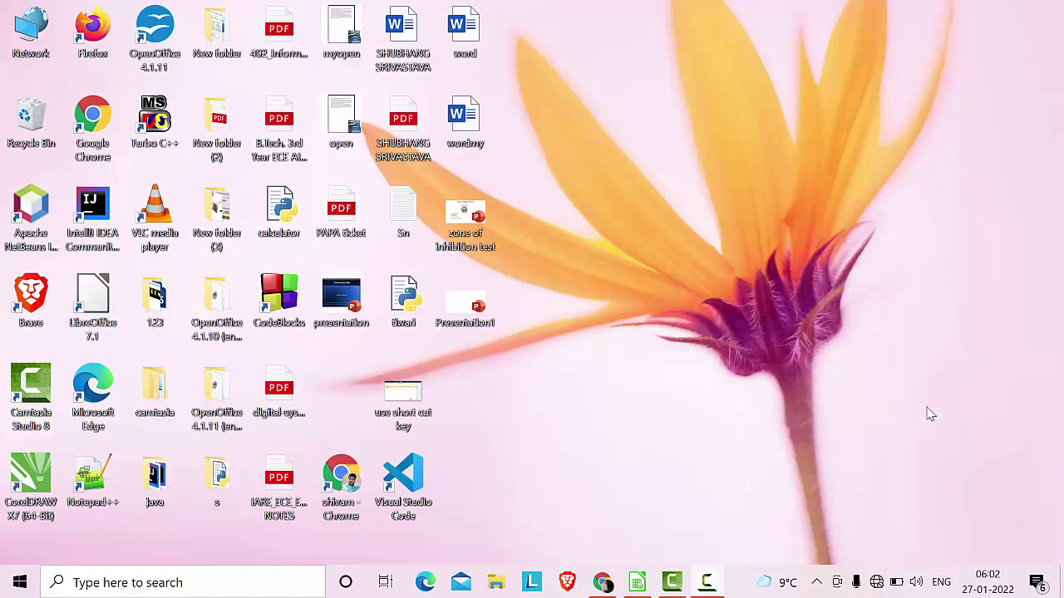
Refresh the Windows desktop twice, then bring the LibreOffice Calc spreadsheet to the front.
right_click(676, 158)
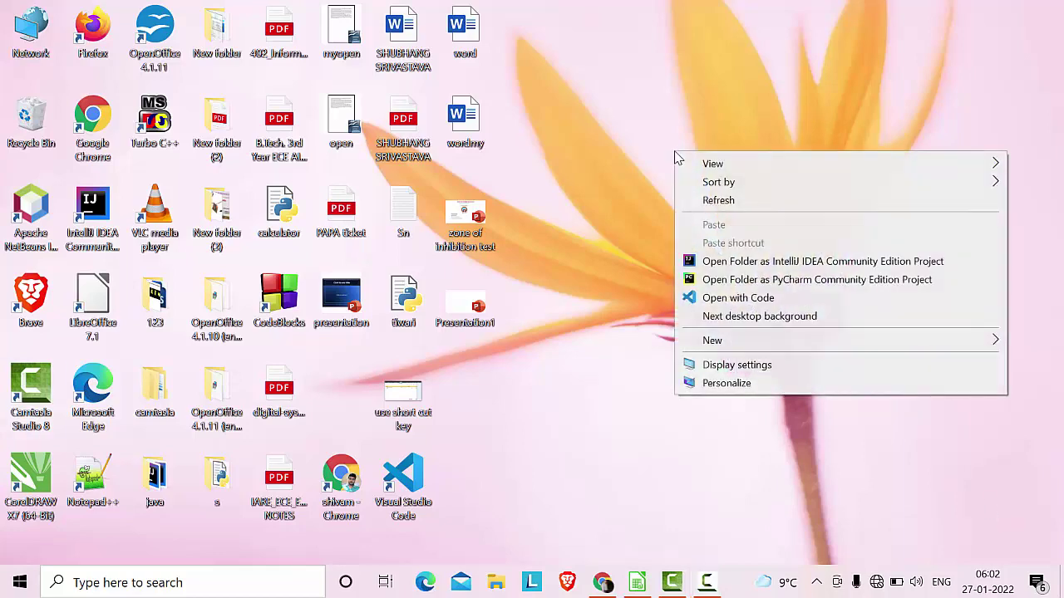
left_click(698, 200)
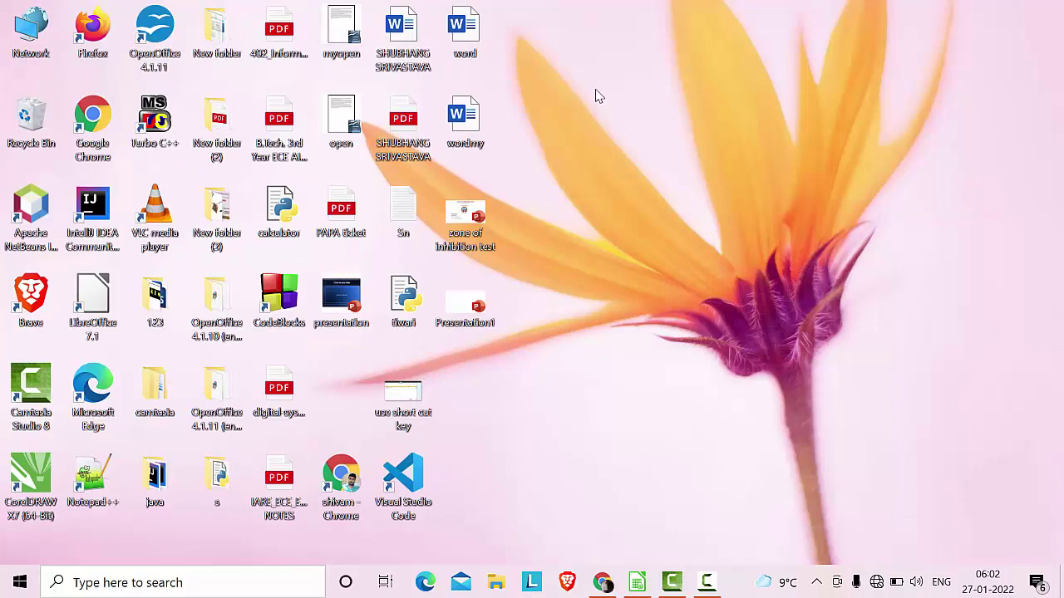
right_click(595, 97)
left_click(631, 142)
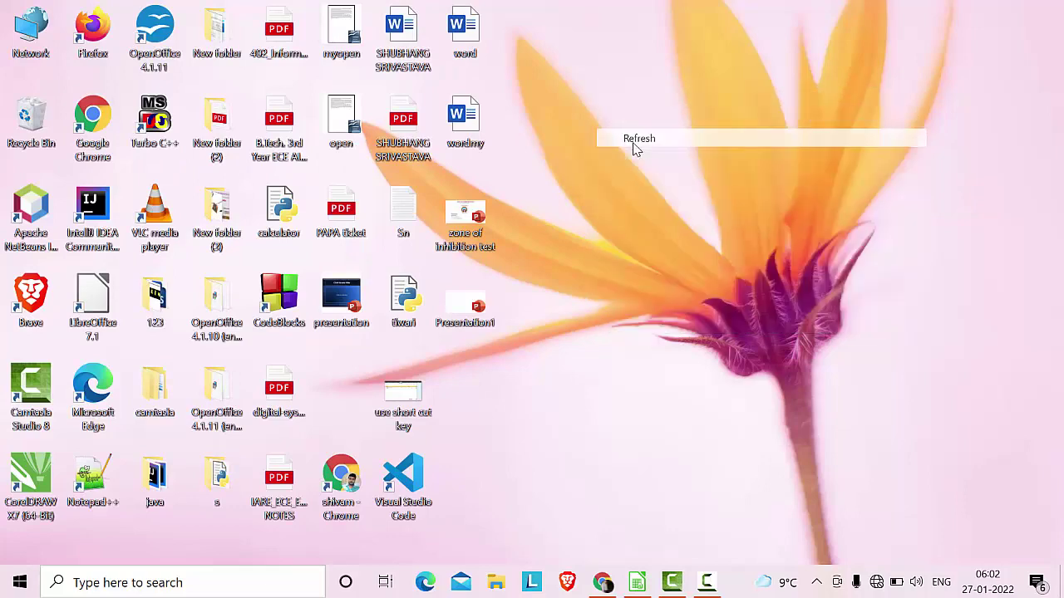
left_click(637, 582)
left_click(536, 396)
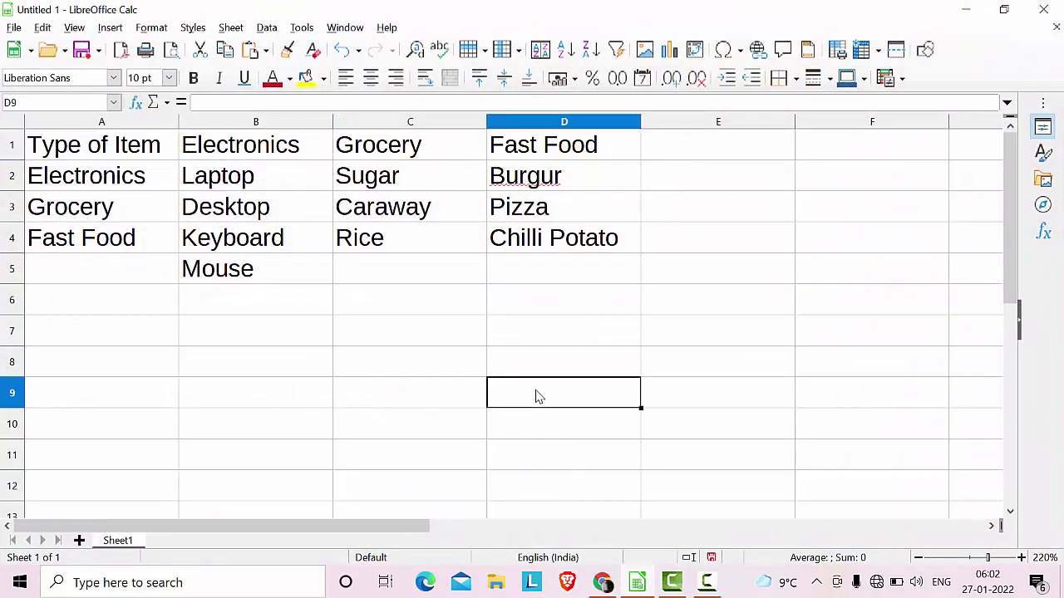
left_click(122, 158)
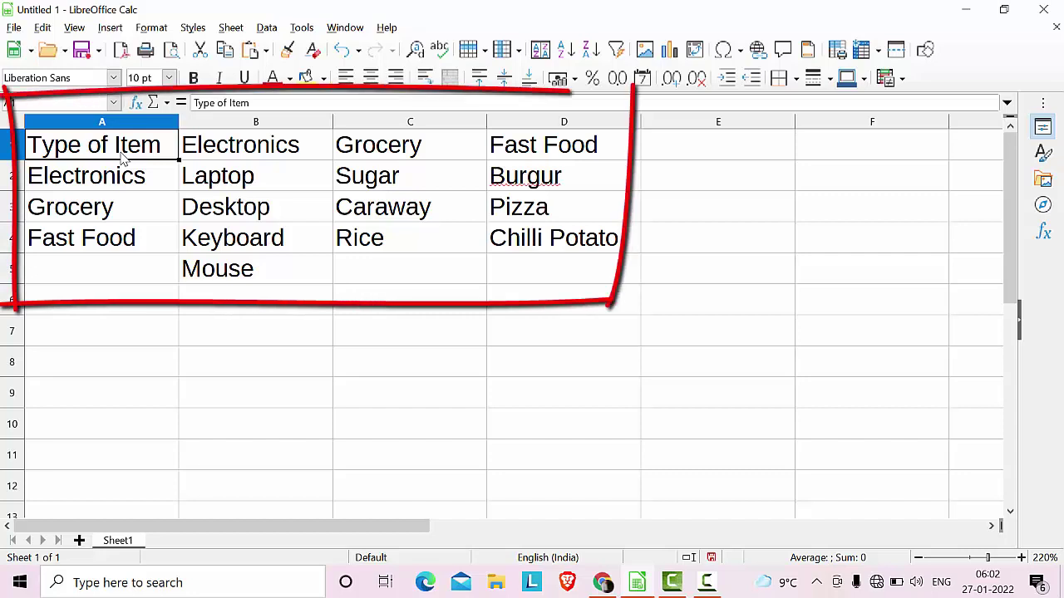
left_click(121, 211)
left_click(120, 236)
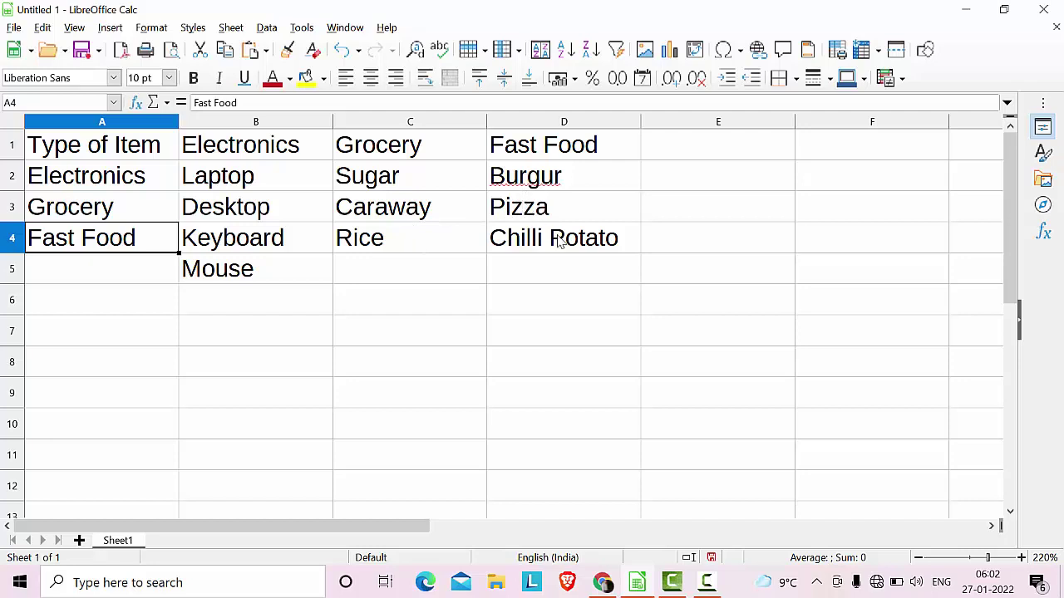
Select the electronics items B2:B5 and name the range Electronics in the Name Box.
left_click(247, 182)
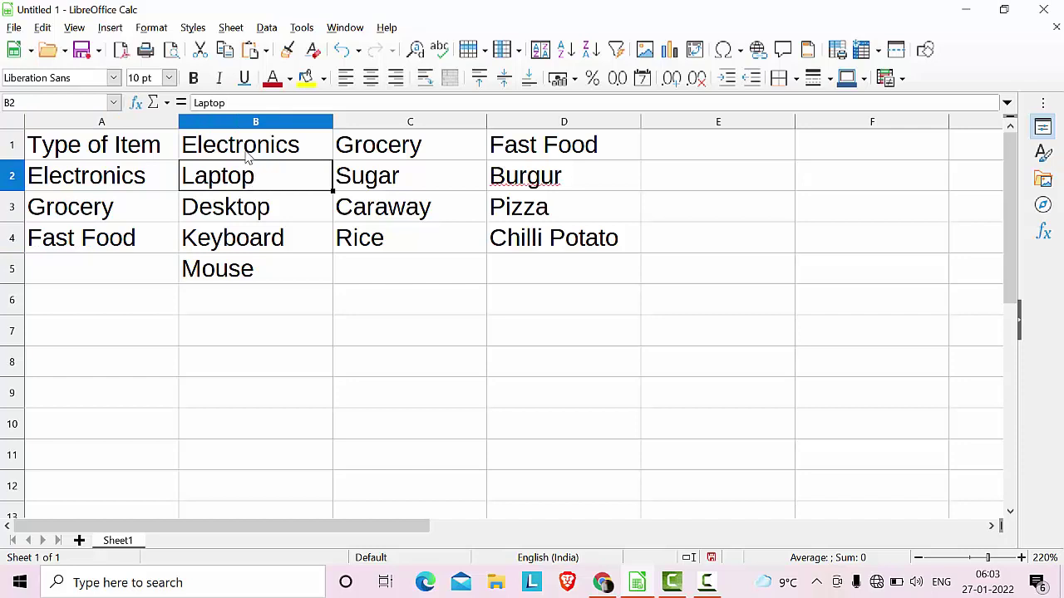
left_click(247, 157)
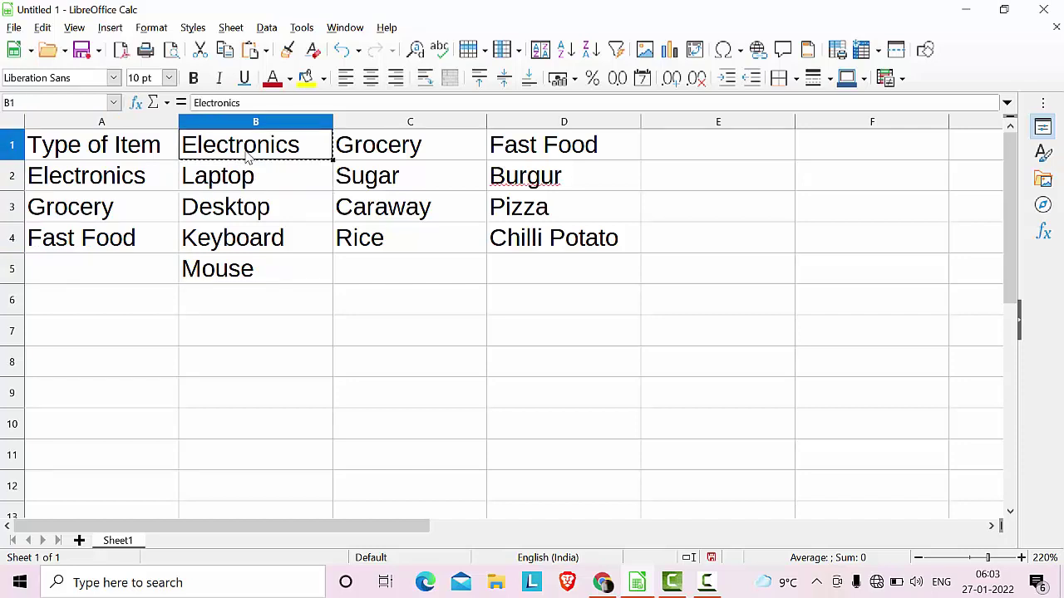
left_click(263, 182)
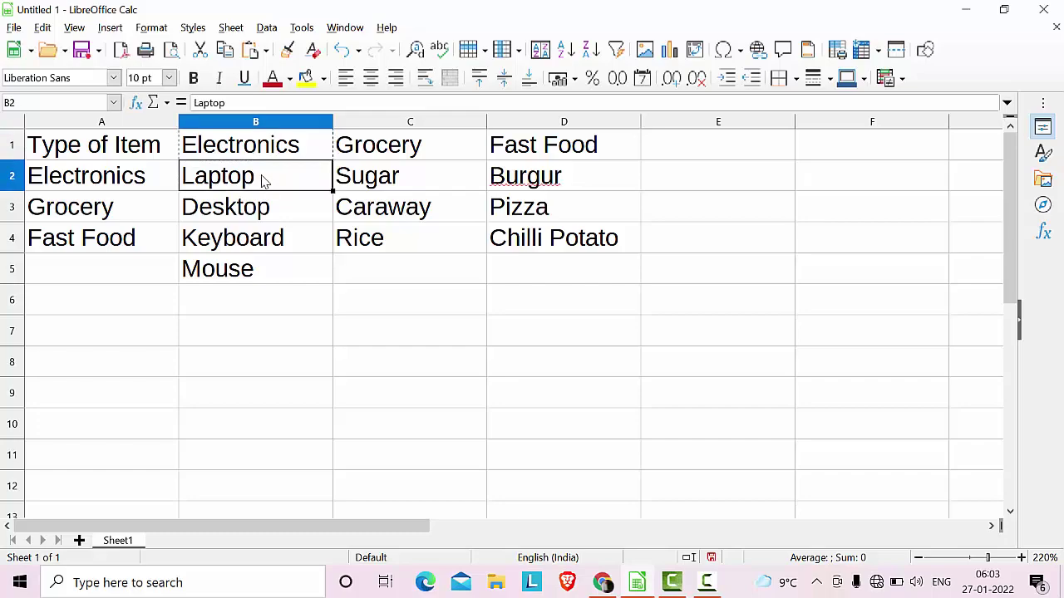
left_click_drag(263, 182, 266, 264)
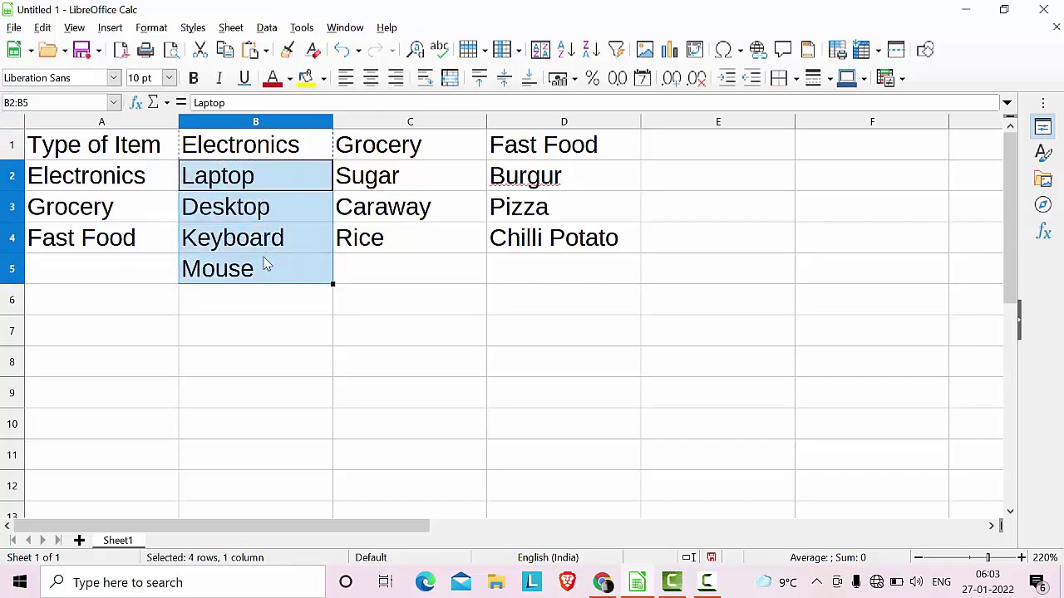
left_click(60, 102)
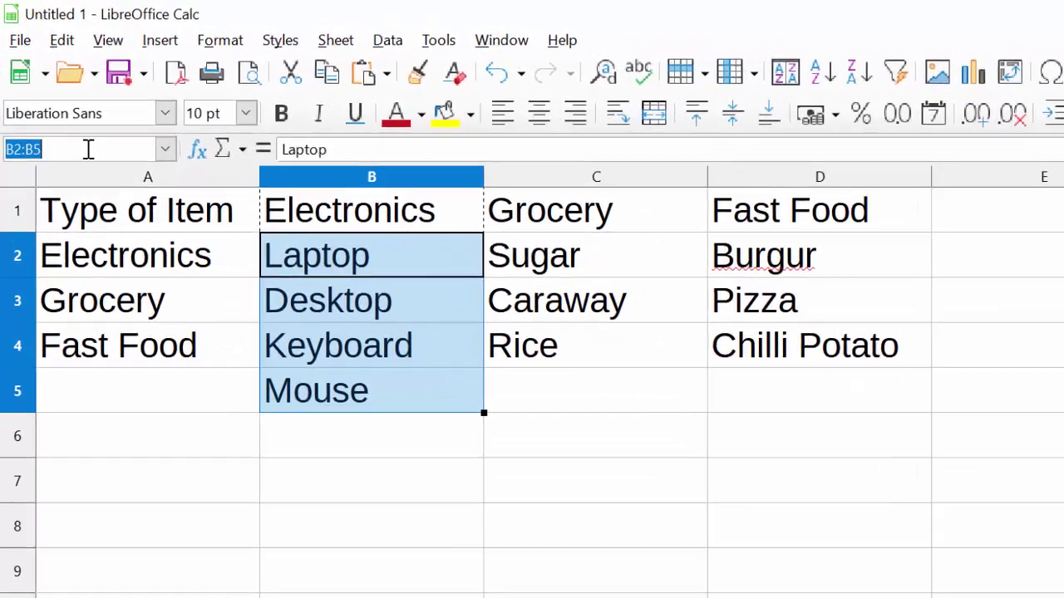
key("BackSpace")
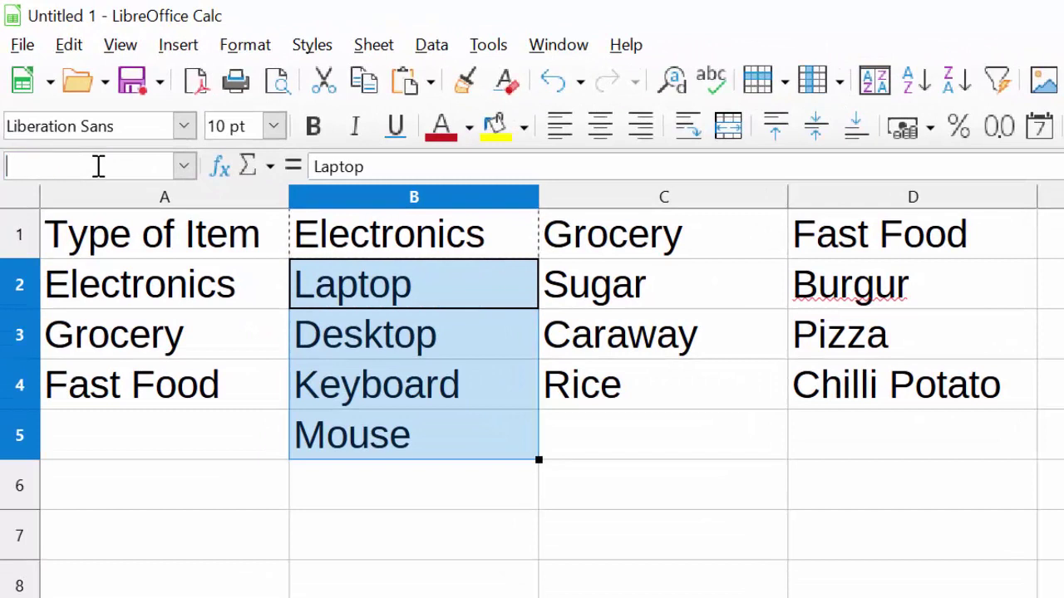
type("Electronics")
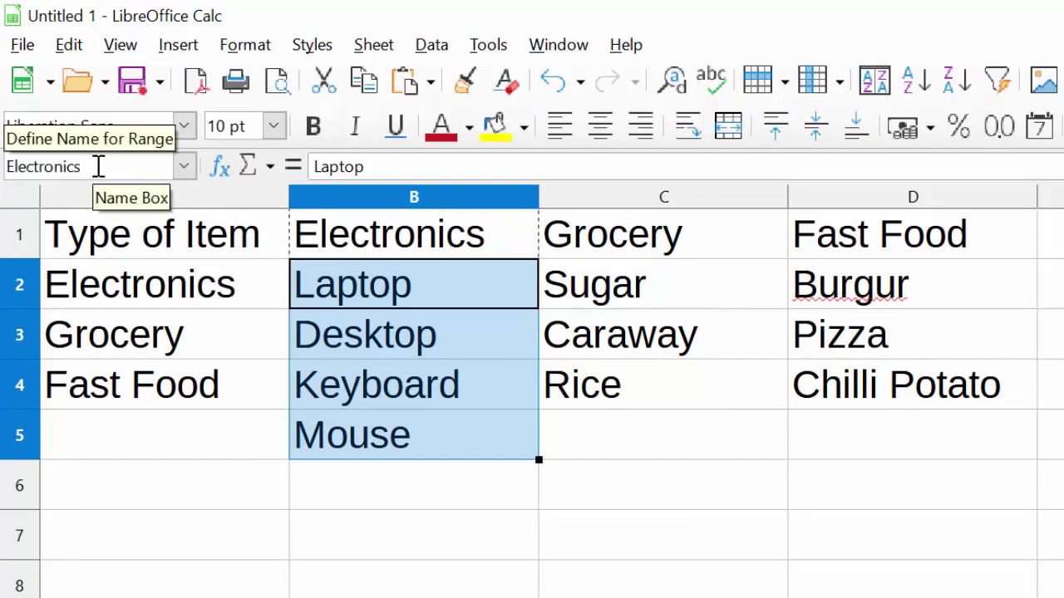
key("Return")
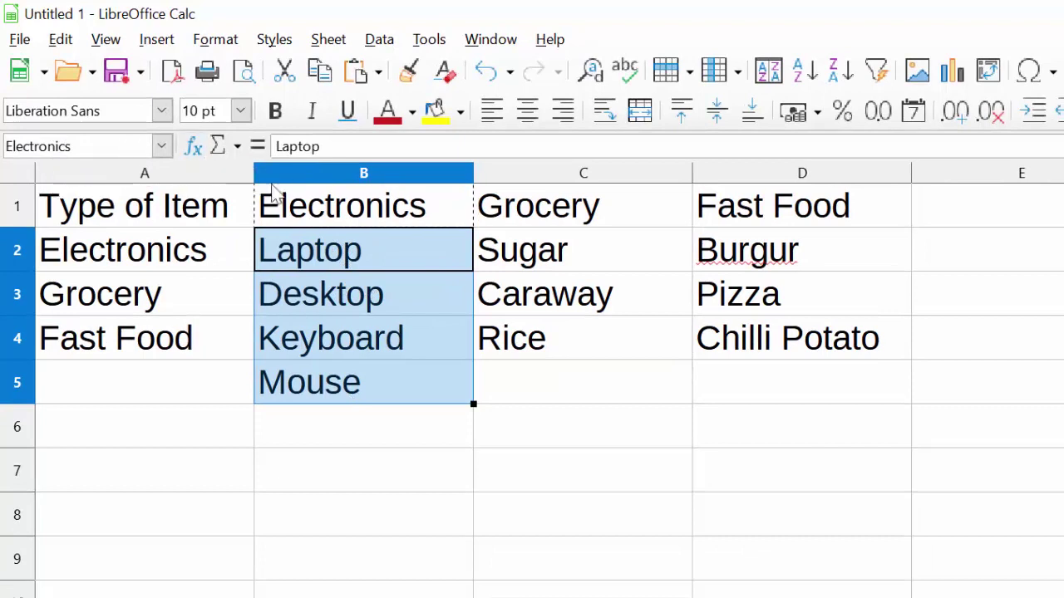
Name the grocery items range Grocery, correcting the 'Gocery' typo, and select the D1 heading.
left_click(563, 221)
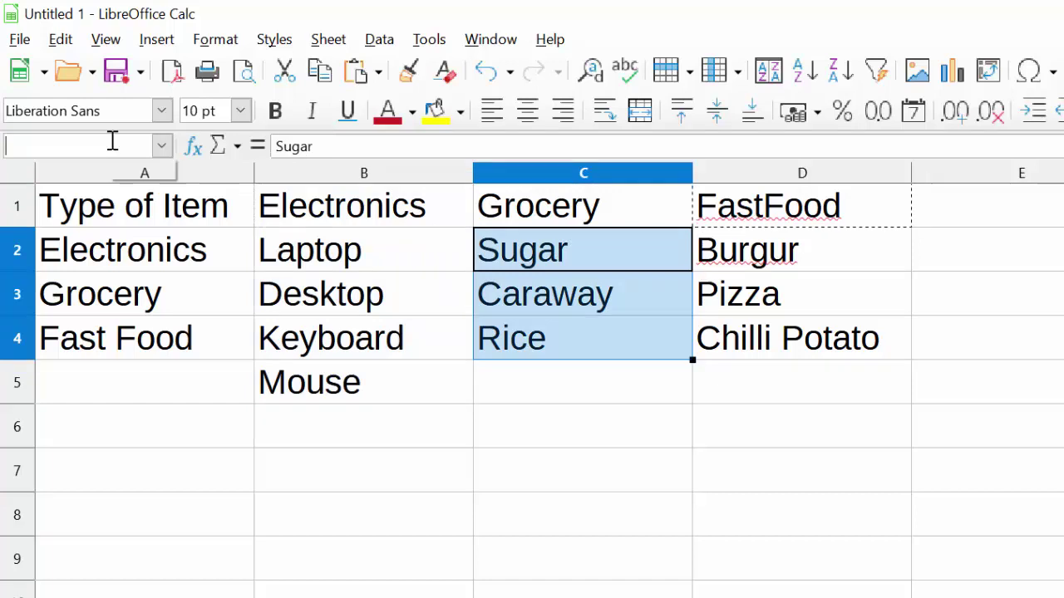
type("G")
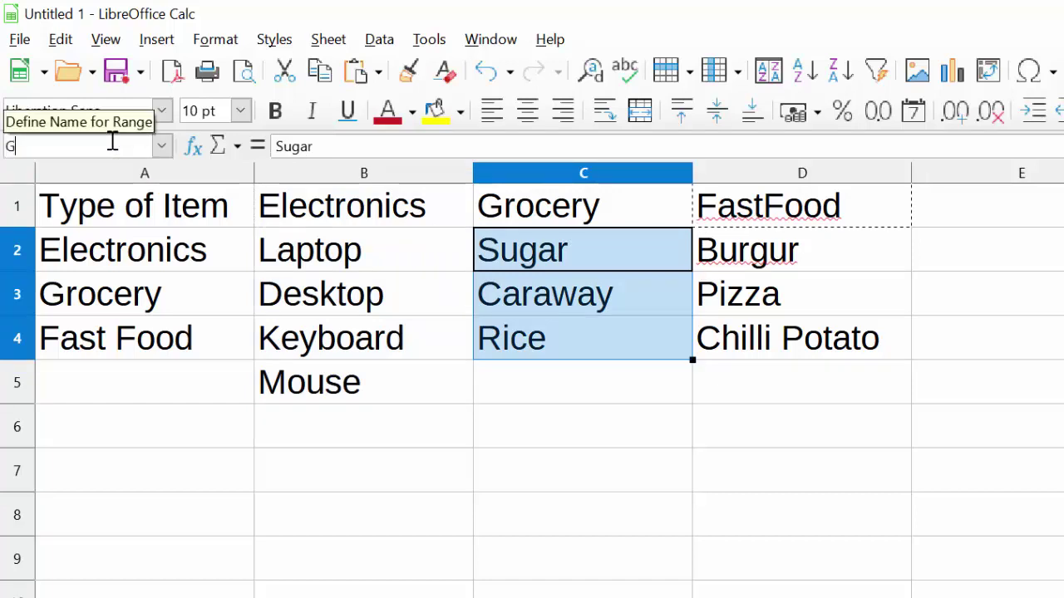
type("ocery")
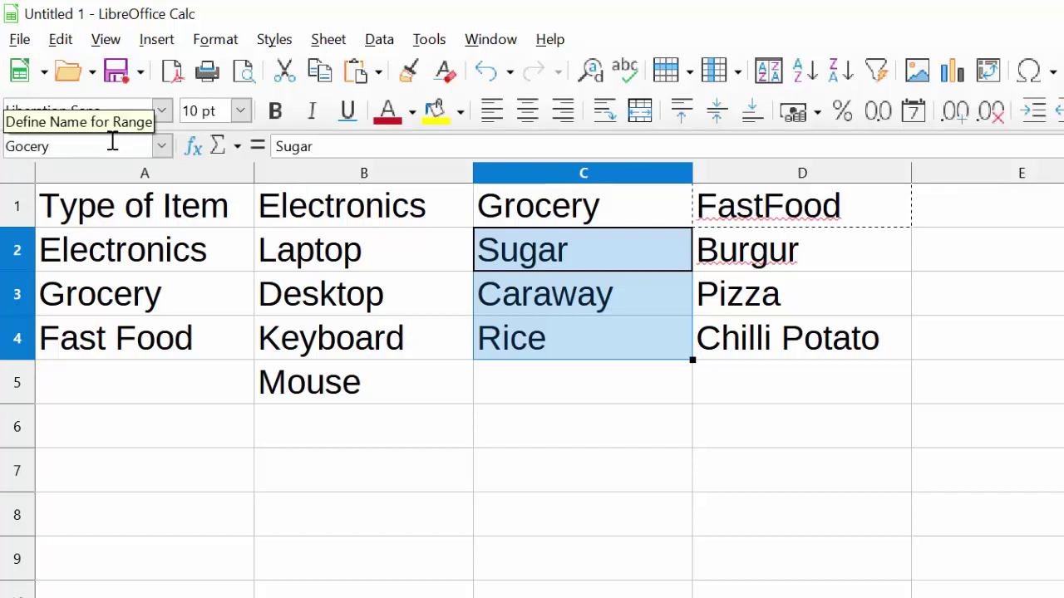
left_click(20, 154)
type("r")
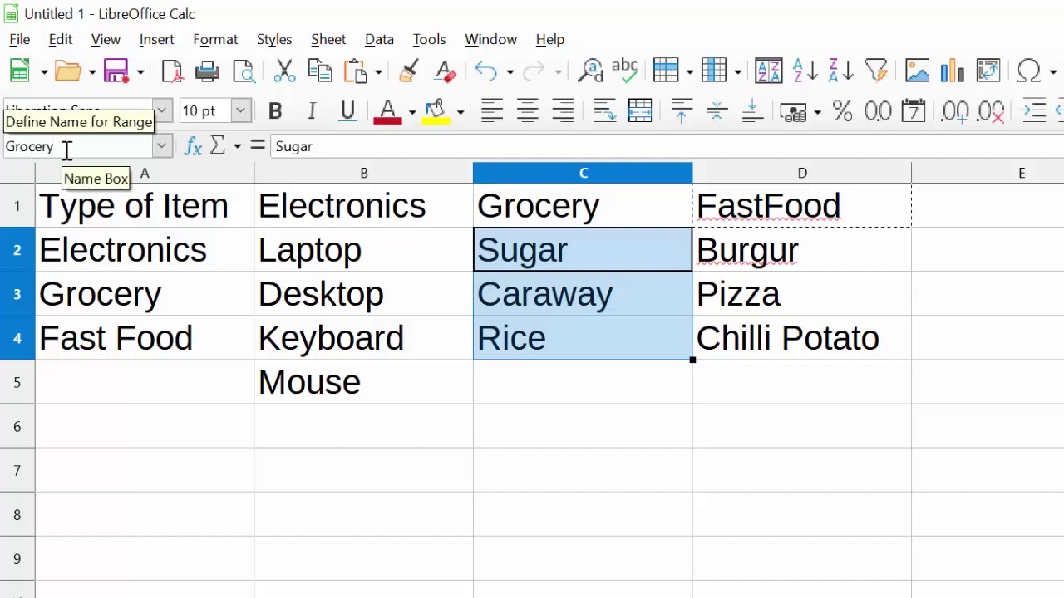
key("End")
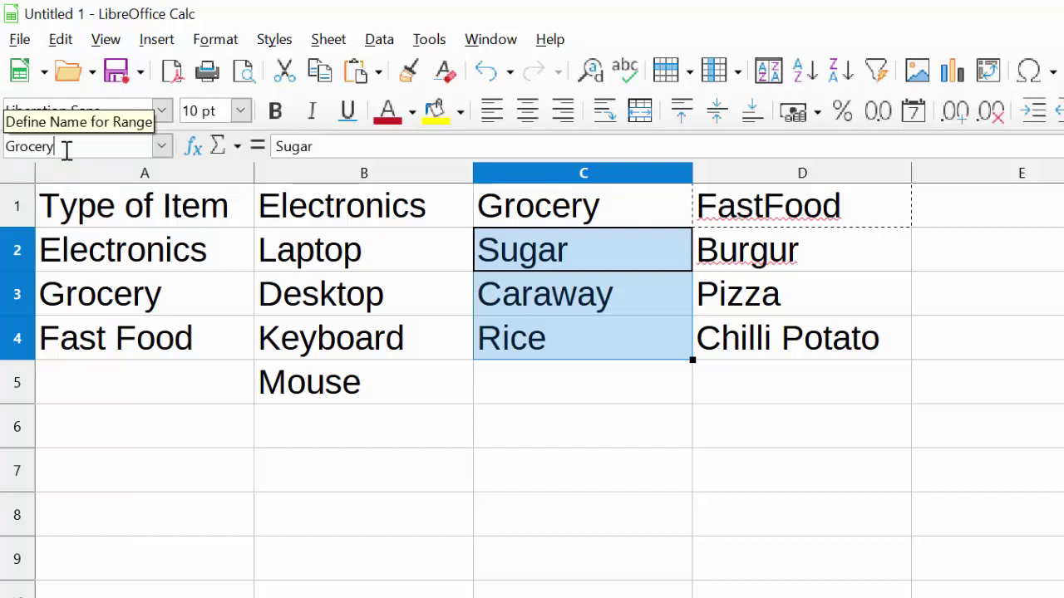
key("Return")
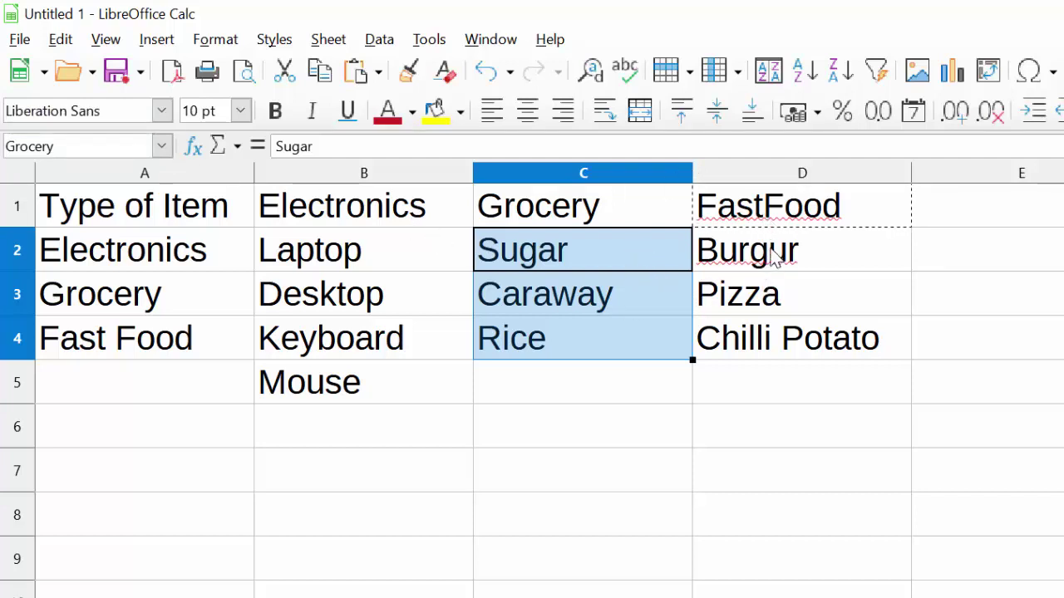
left_click(779, 216)
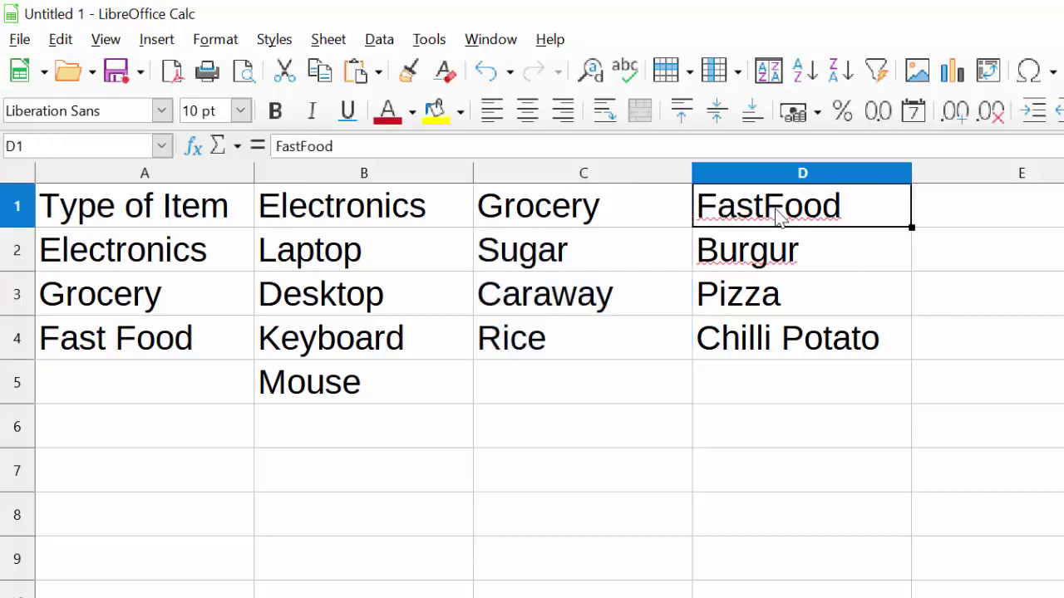
Select the fast-food items D2:D4 and name the range FastFood.
left_click(783, 257)
left_click_drag(783, 258, 788, 349)
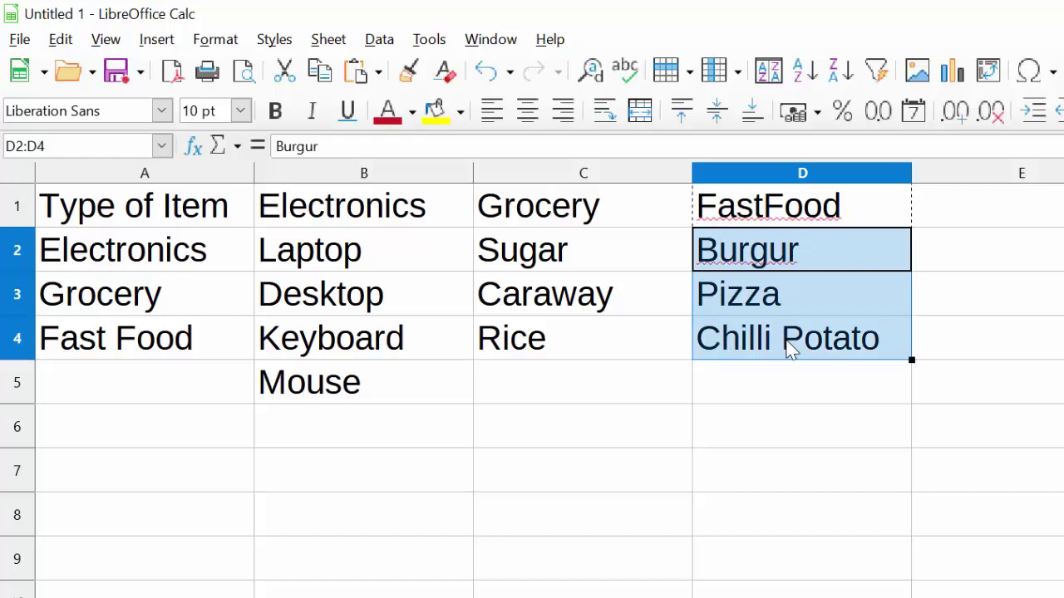
left_click(106, 147)
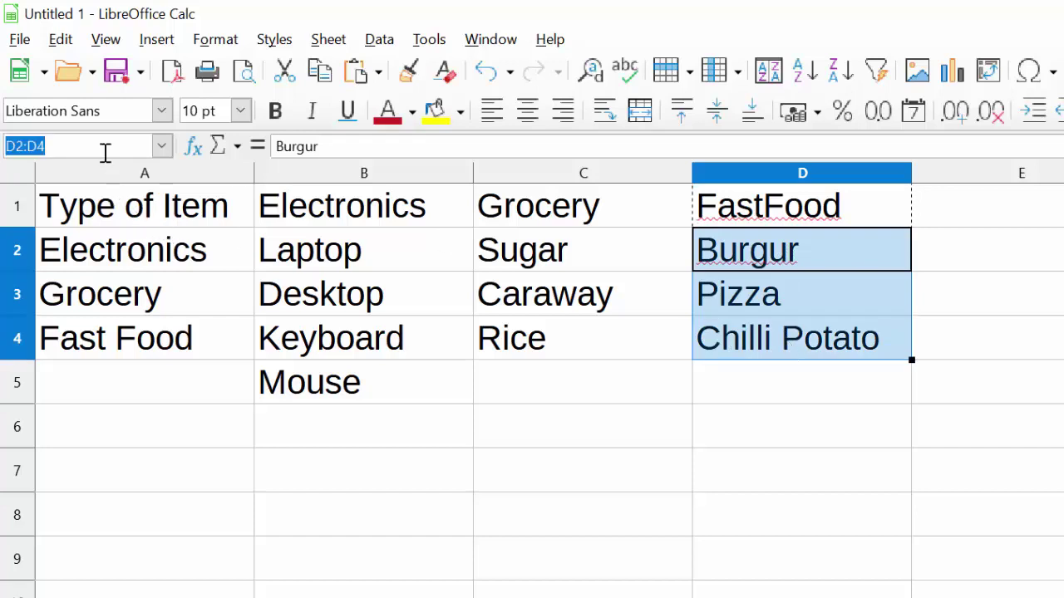
key("BackSpace")
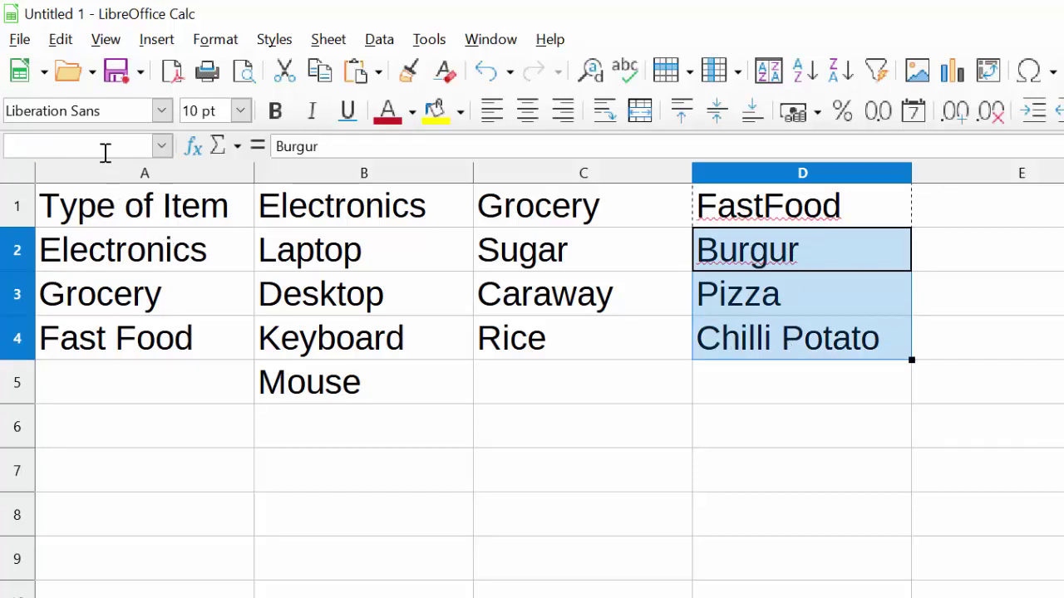
type("FastFood")
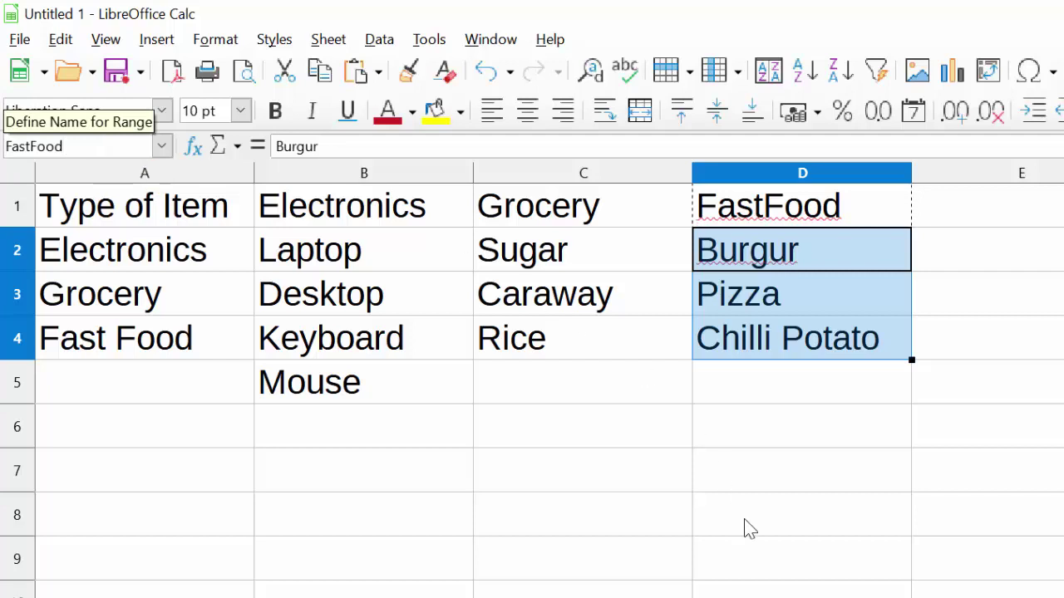
key("Return")
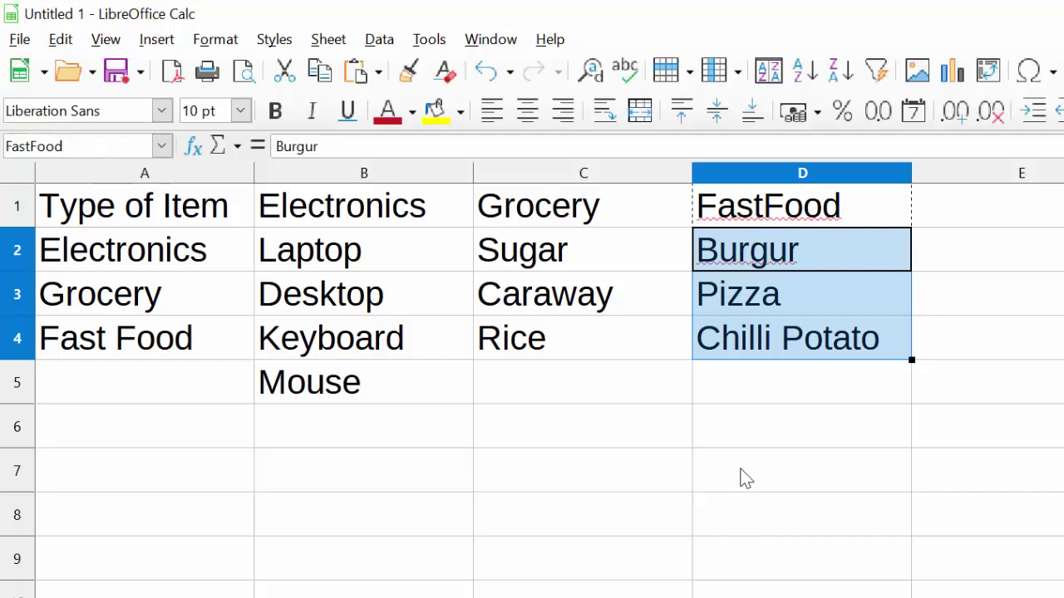
Review the defined range names in the Name Box list, then select cell E3.
left_click(742, 476)
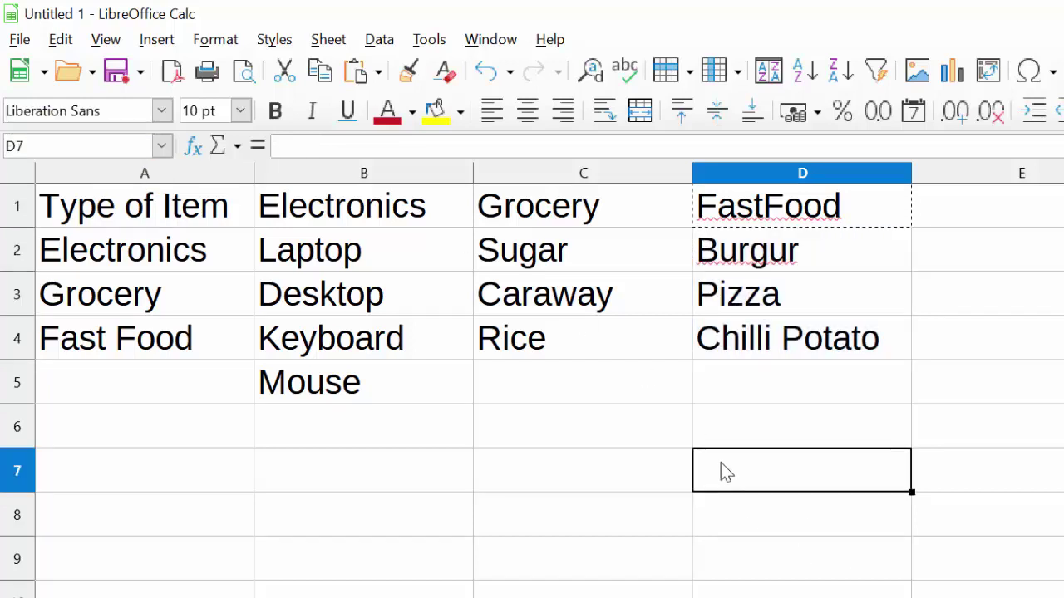
left_click(161, 145)
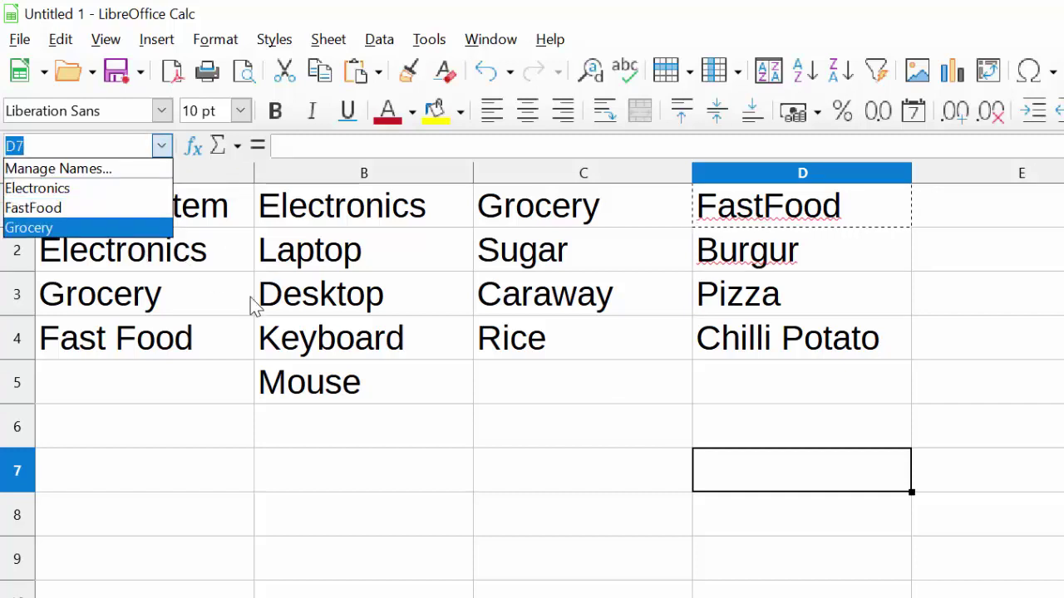
key("Escape")
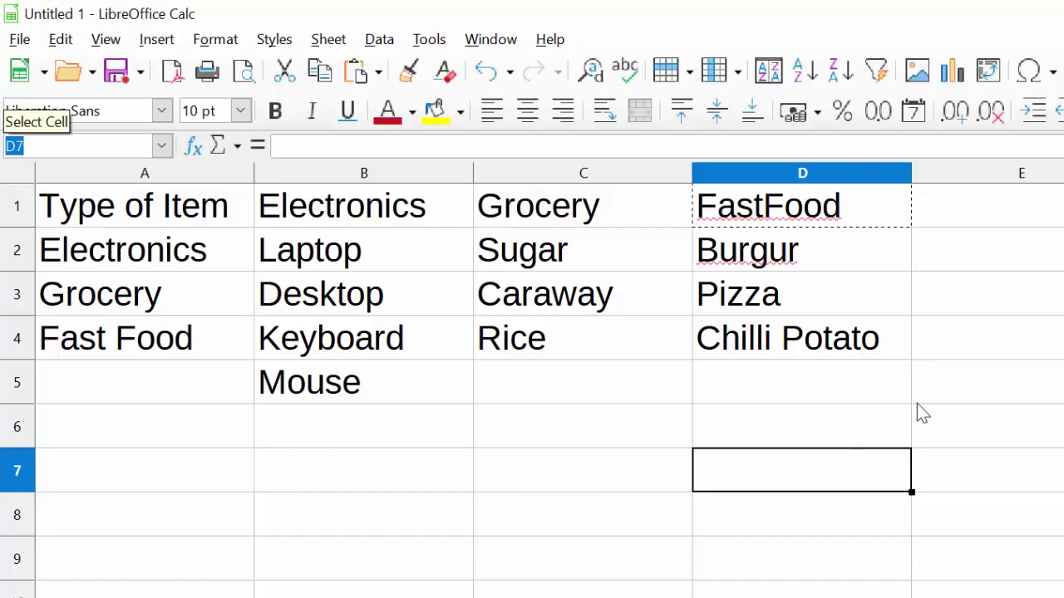
left_click(852, 238)
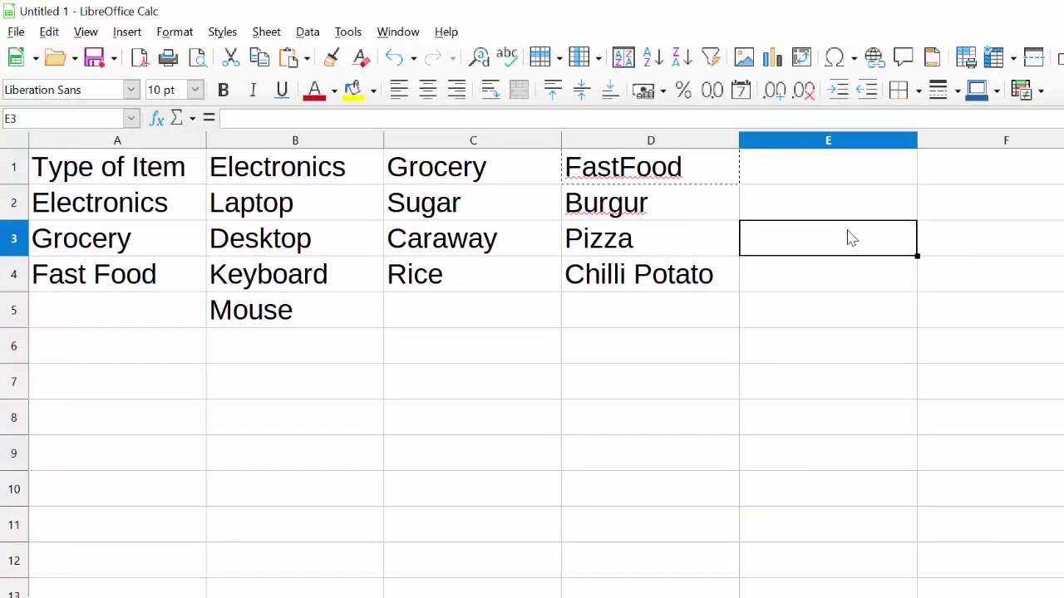
Enter the heading 'Type' in E3 and 'Item' in F3.
type("Typ")
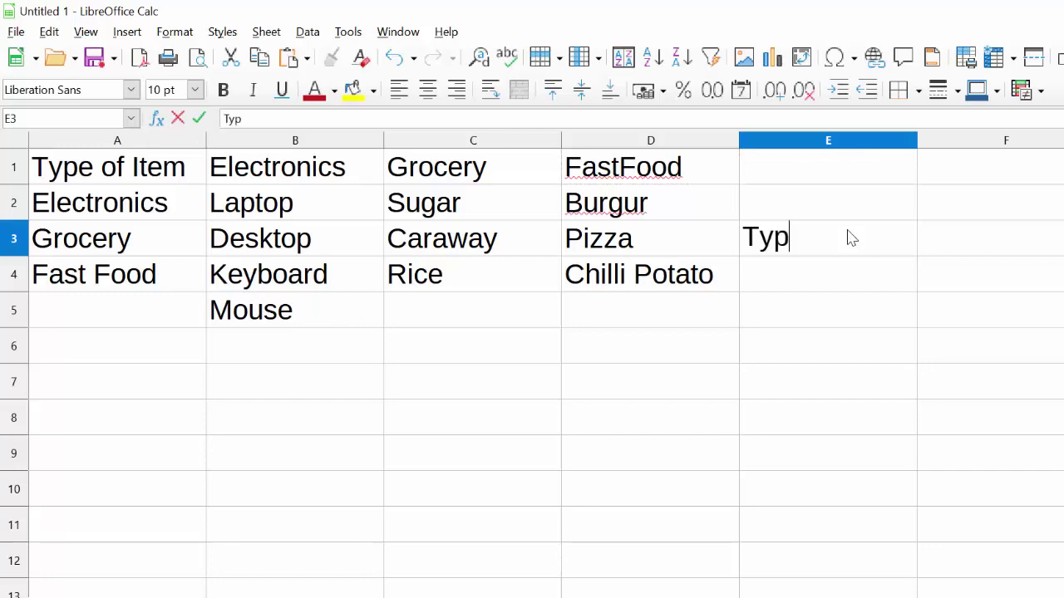
type("e")
left_click(1007, 245)
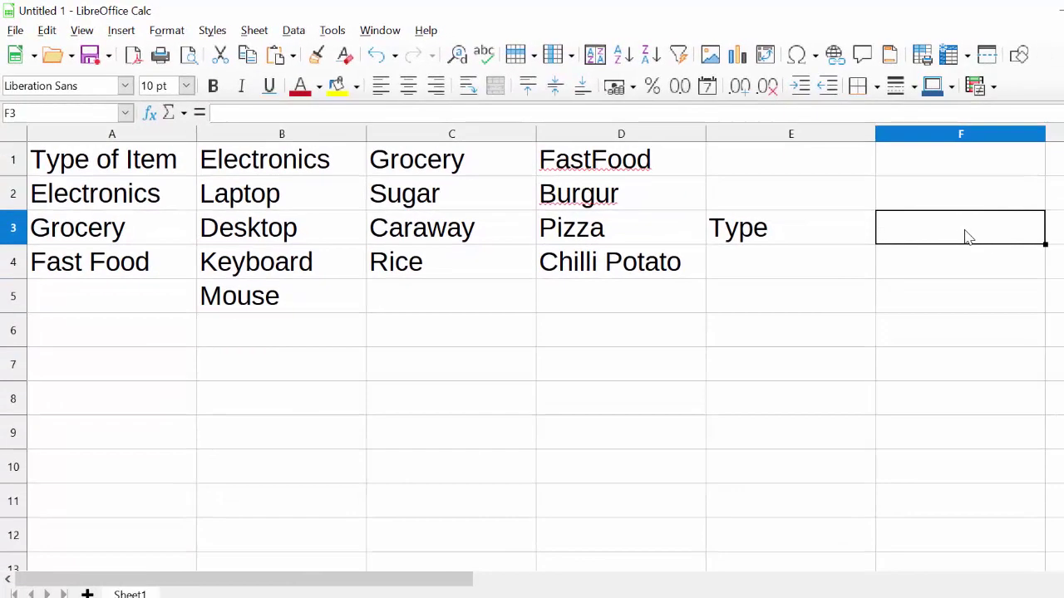
type("Item")
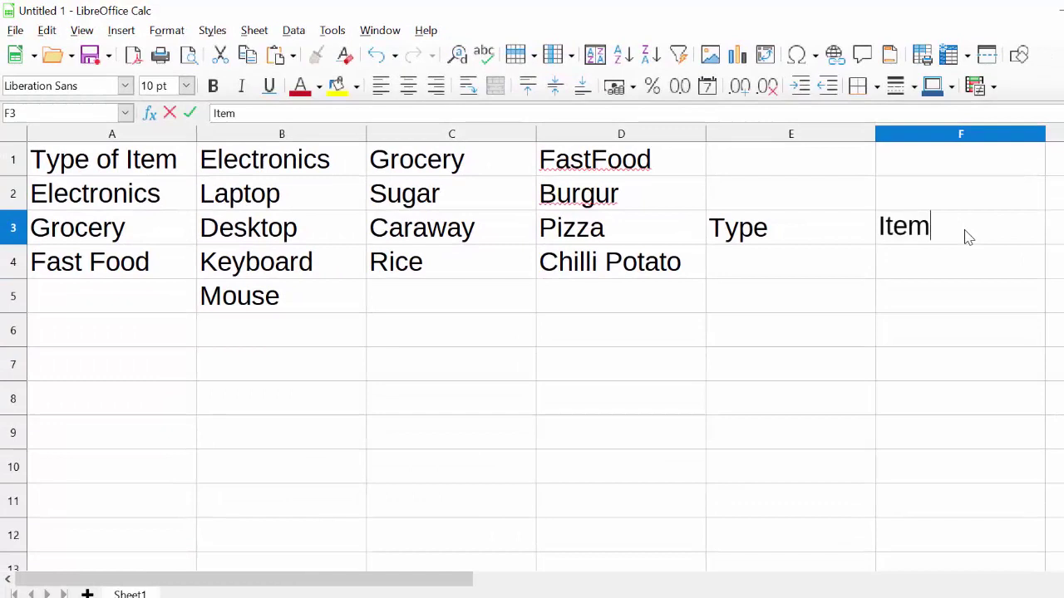
left_click(781, 265)
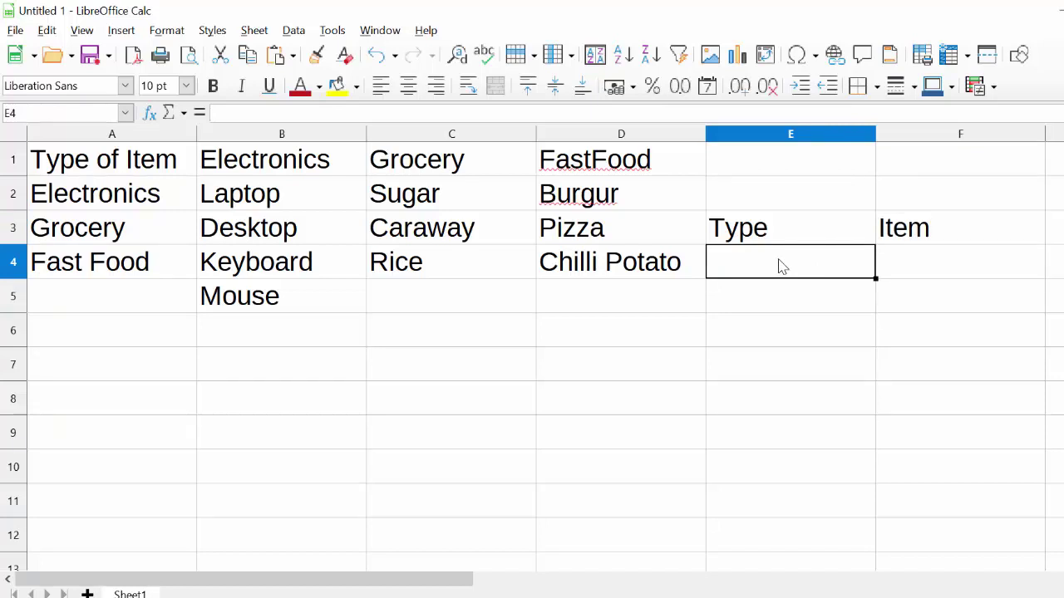
Give E4 a Cell range validity list sourced from $Sheet1.$A$2:$A$4.
left_click(295, 31)
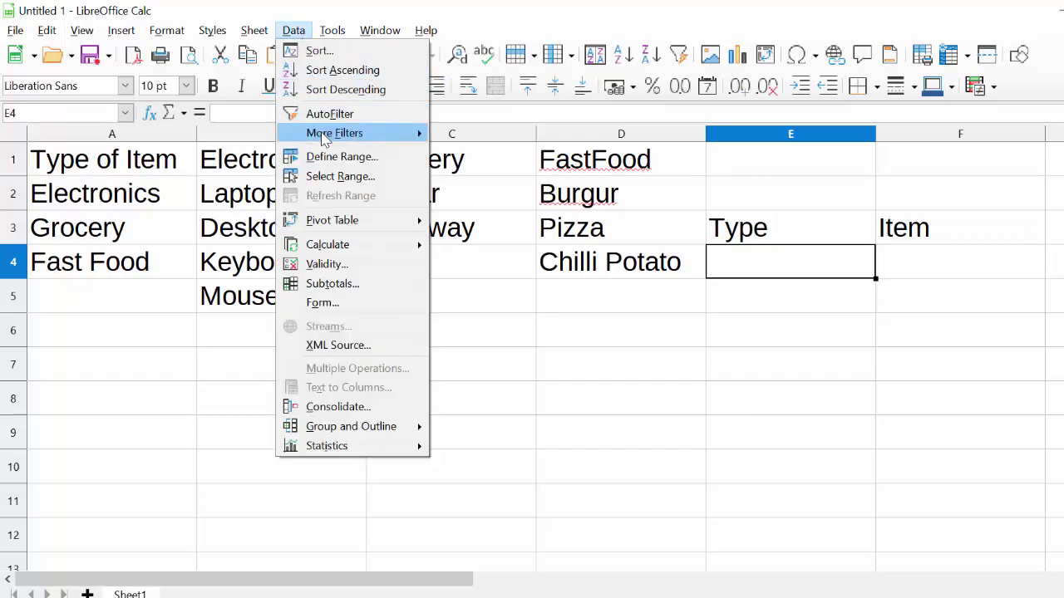
left_click(336, 266)
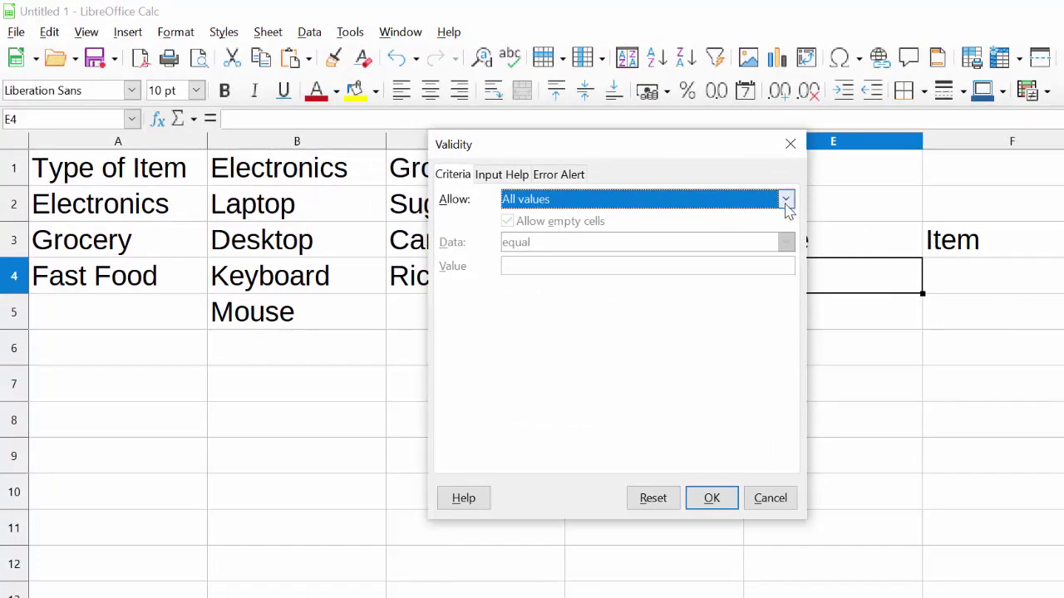
left_click(786, 201)
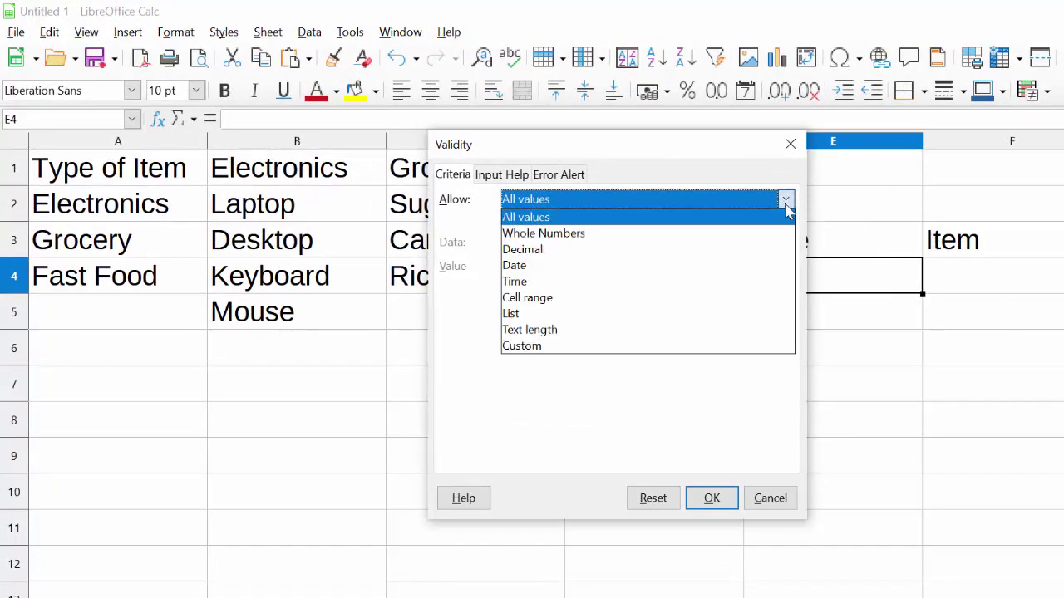
left_click(632, 299)
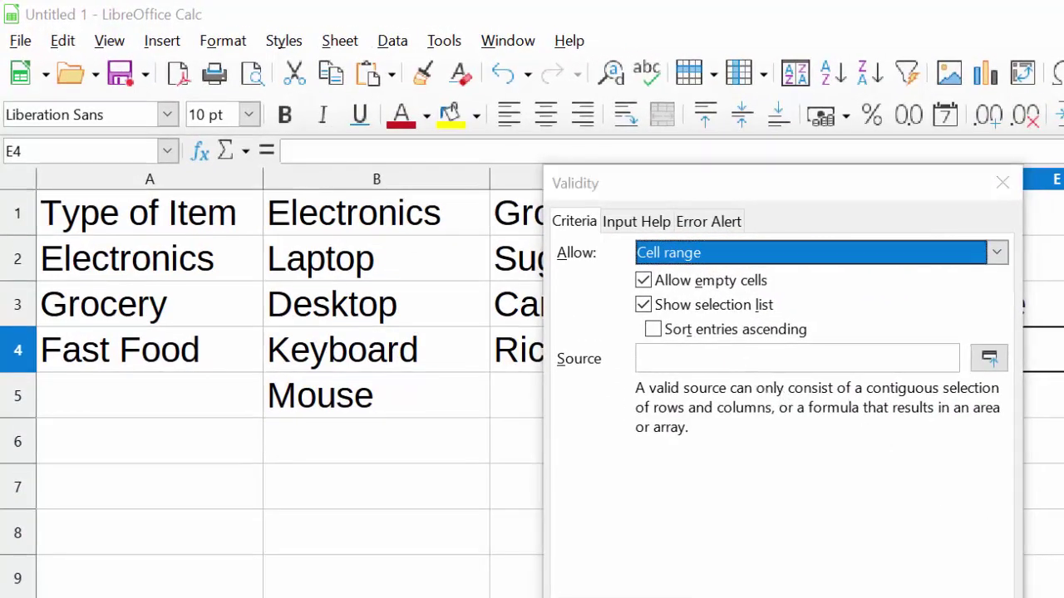
left_click(689, 357)
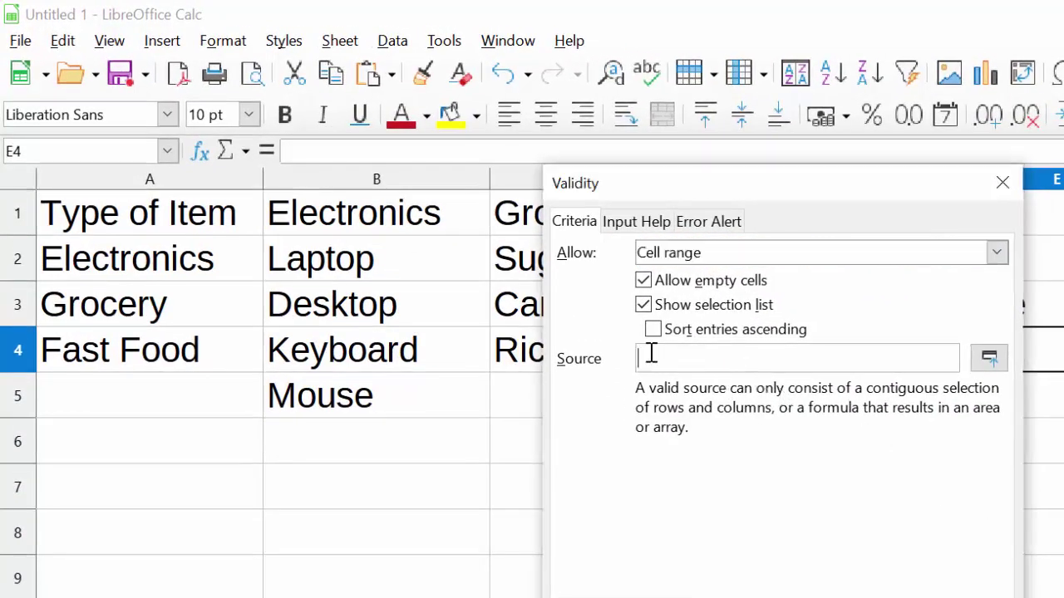
left_click(170, 264)
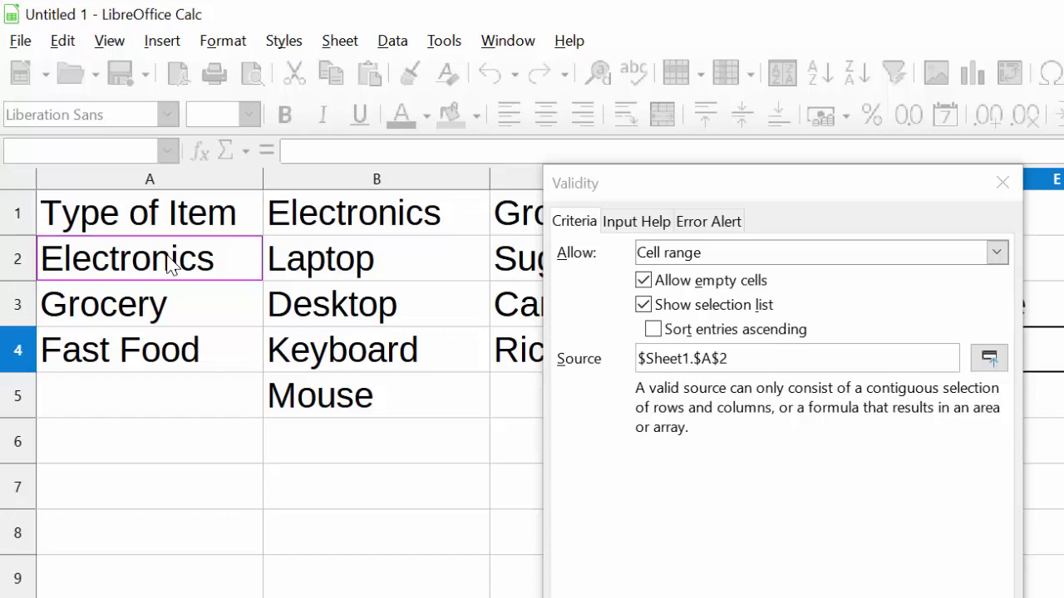
left_click_drag(171, 264, 154, 339)
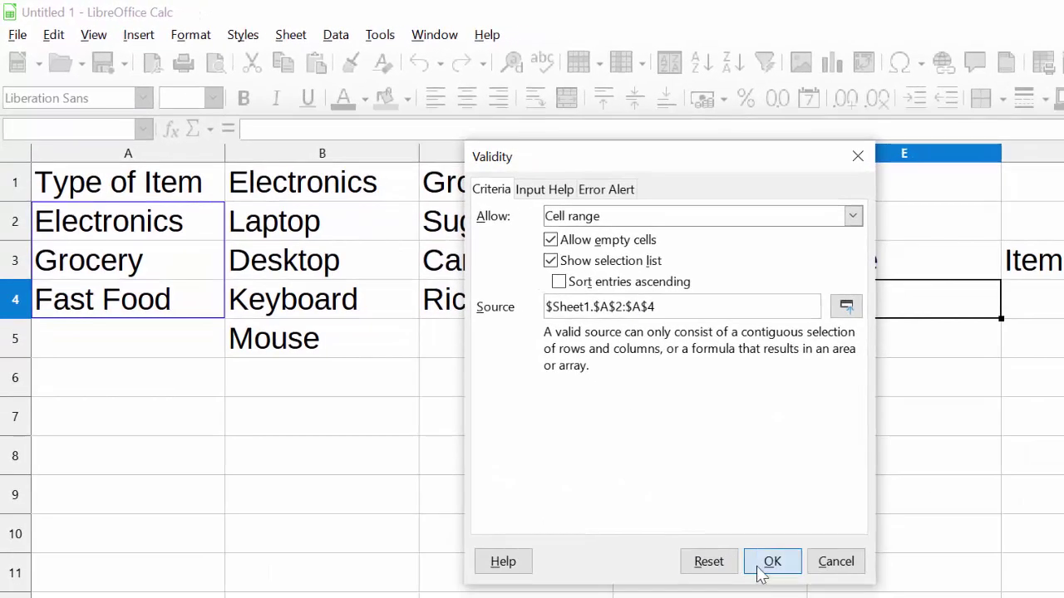
left_click(763, 565)
Check that E4's drop-down lists the three categories, then select F4 to add its validation rule.
left_click(1009, 305)
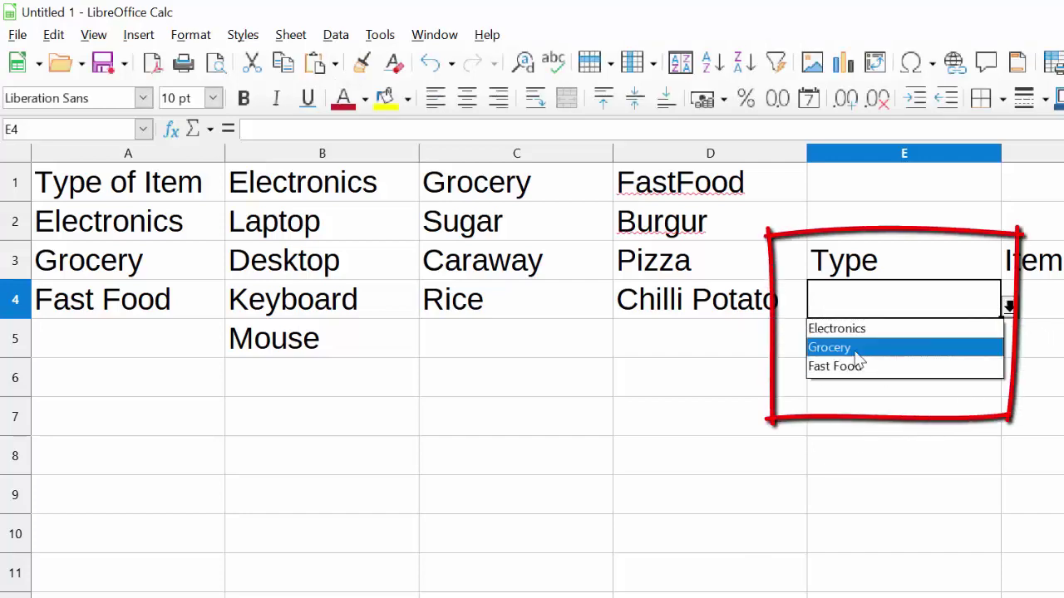
key("Escape")
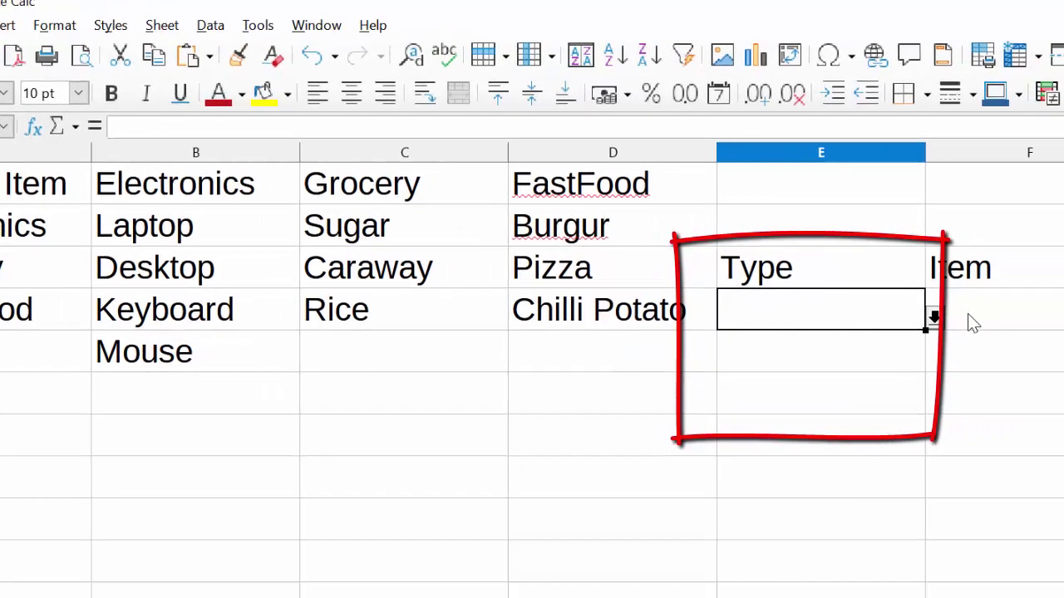
left_click(768, 345)
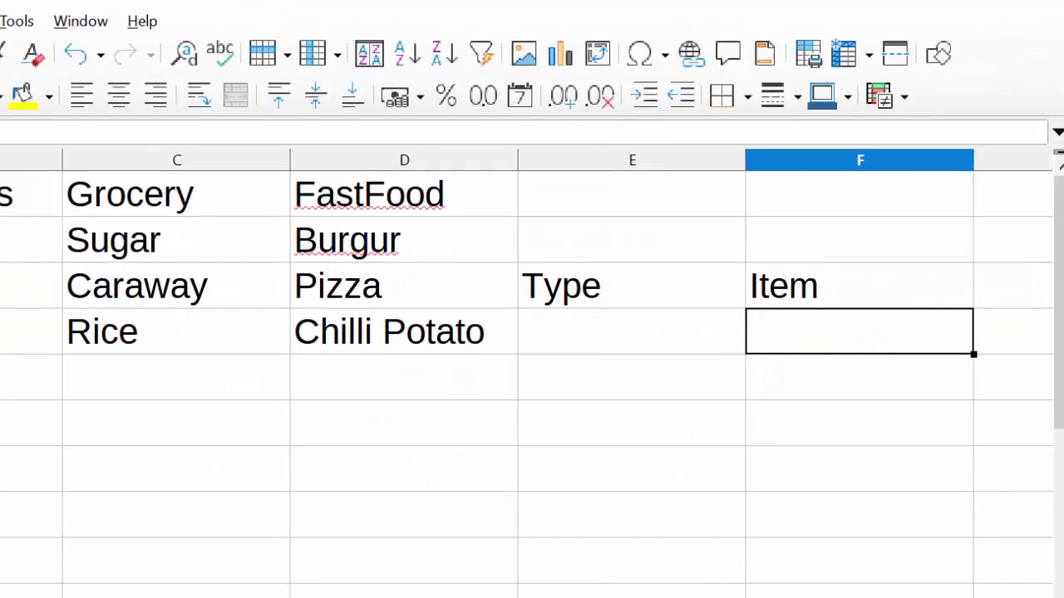
left_click(40, 37)
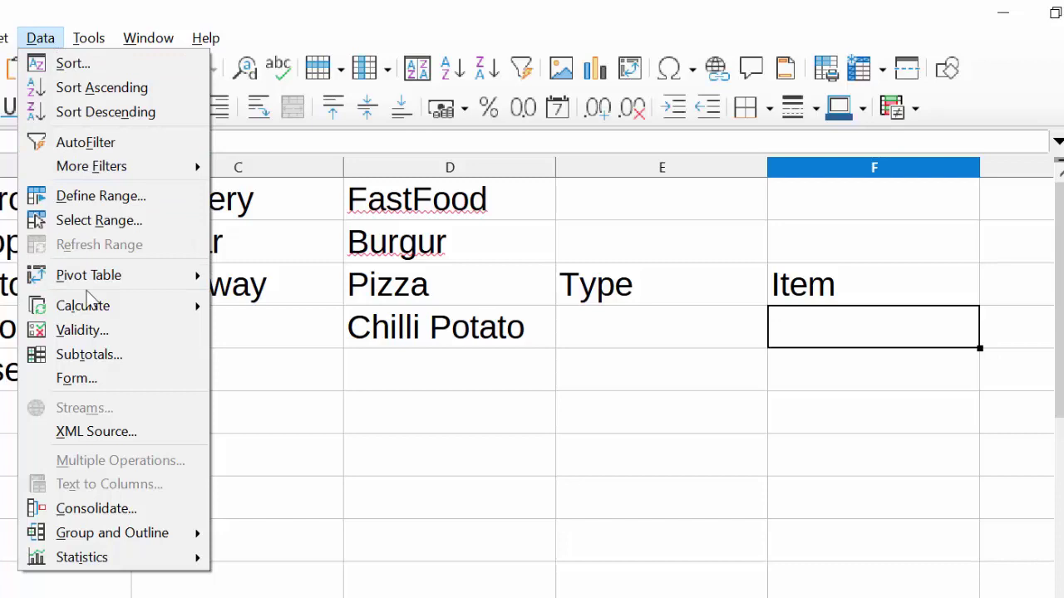
Give F4 a Cell range validity list with source =INDIRECT(E4).
left_click(90, 333)
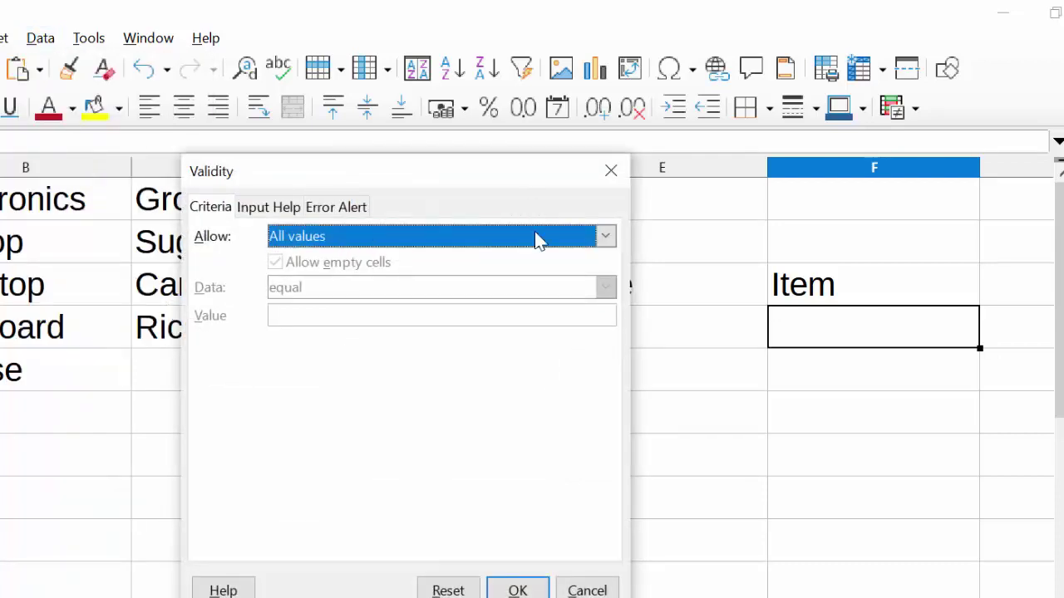
left_click(605, 237)
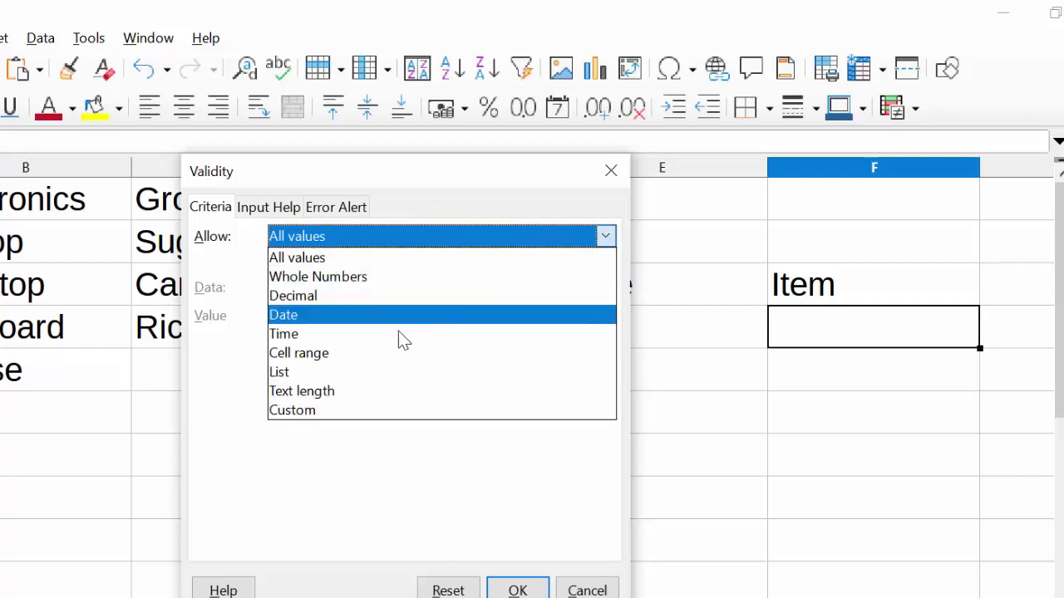
left_click(374, 357)
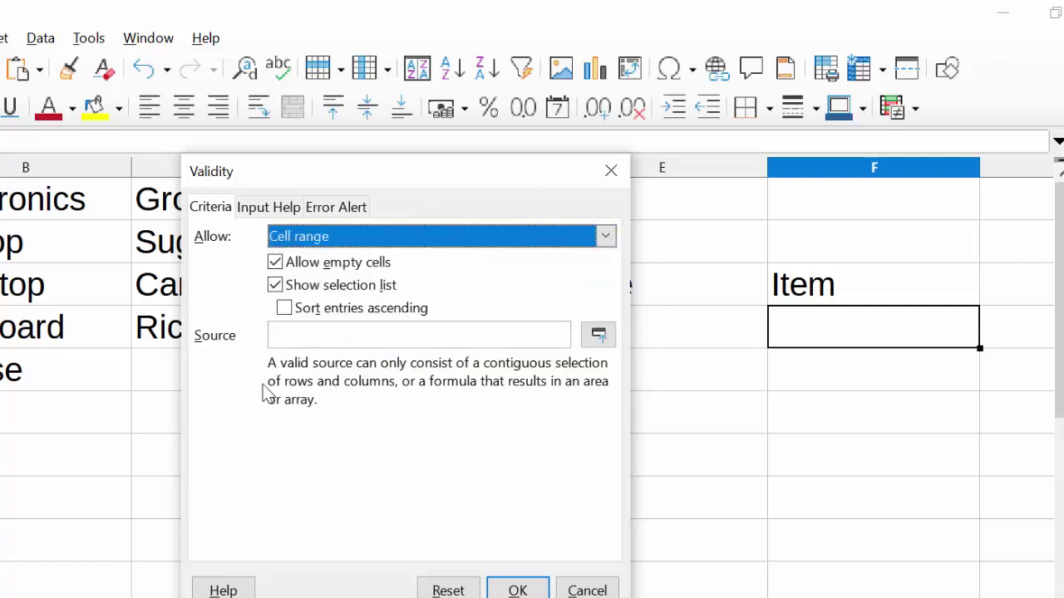
left_click(306, 333)
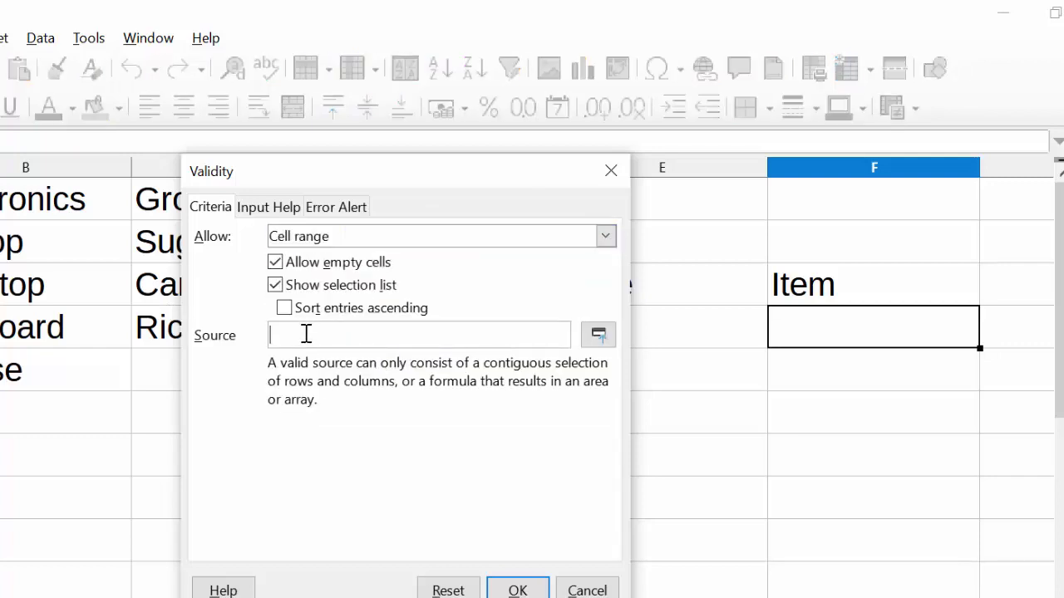
left_click_drag(361, 176, 172, 200)
type("=indire")
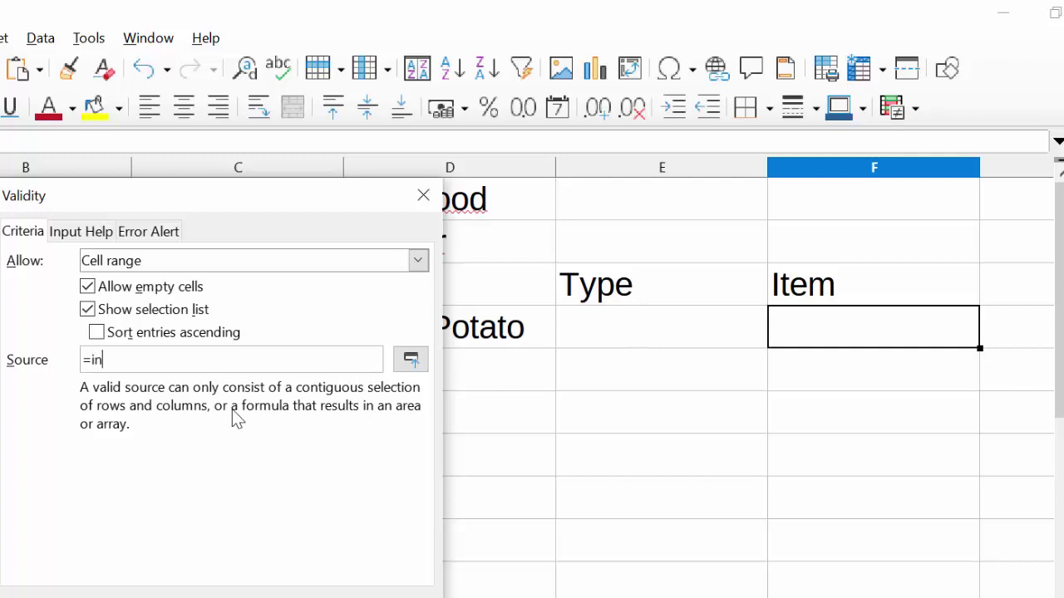
type("c")
type("e4)")
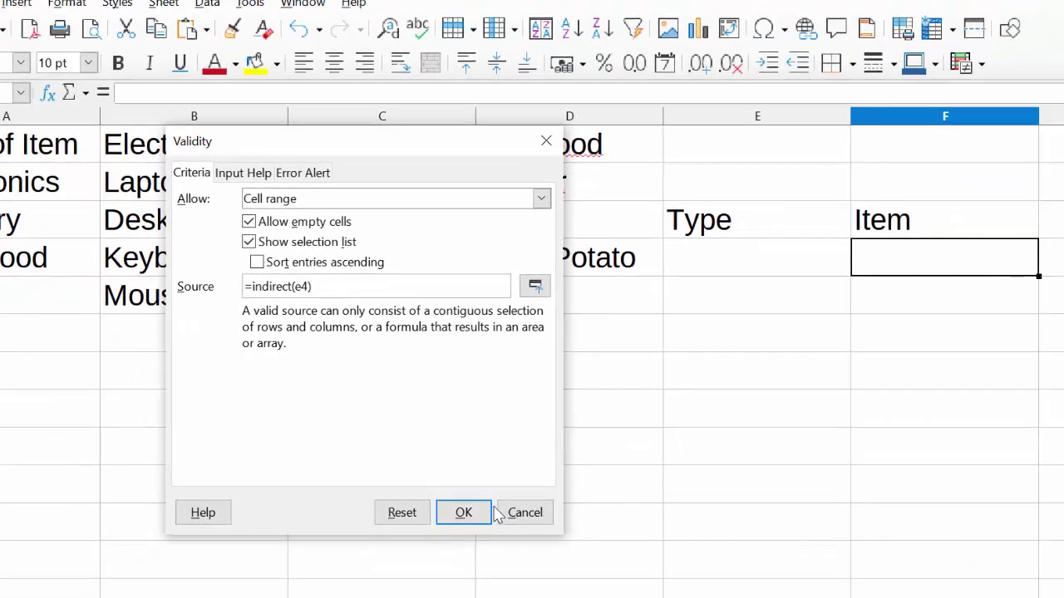
left_click(472, 512)
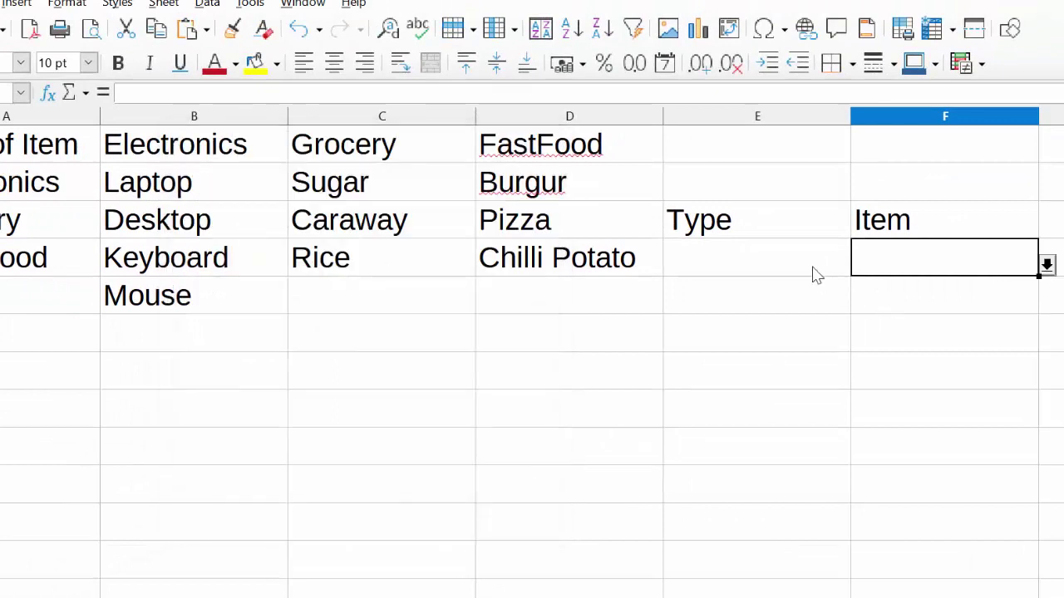
Choose Electronics in E4 and check that F4's list offers the electronics items.
left_click(756, 259)
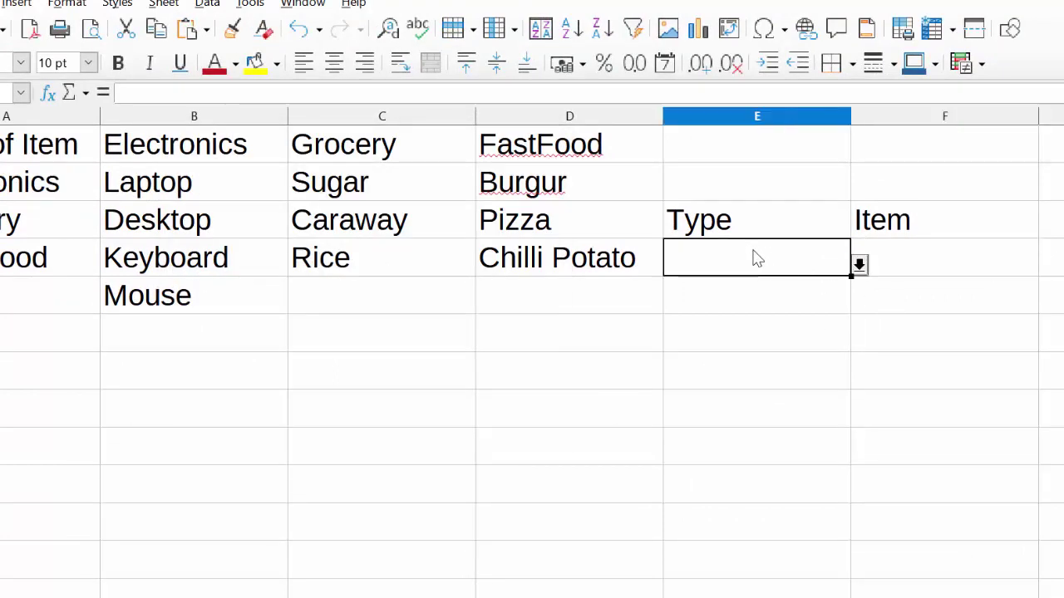
left_click(859, 265)
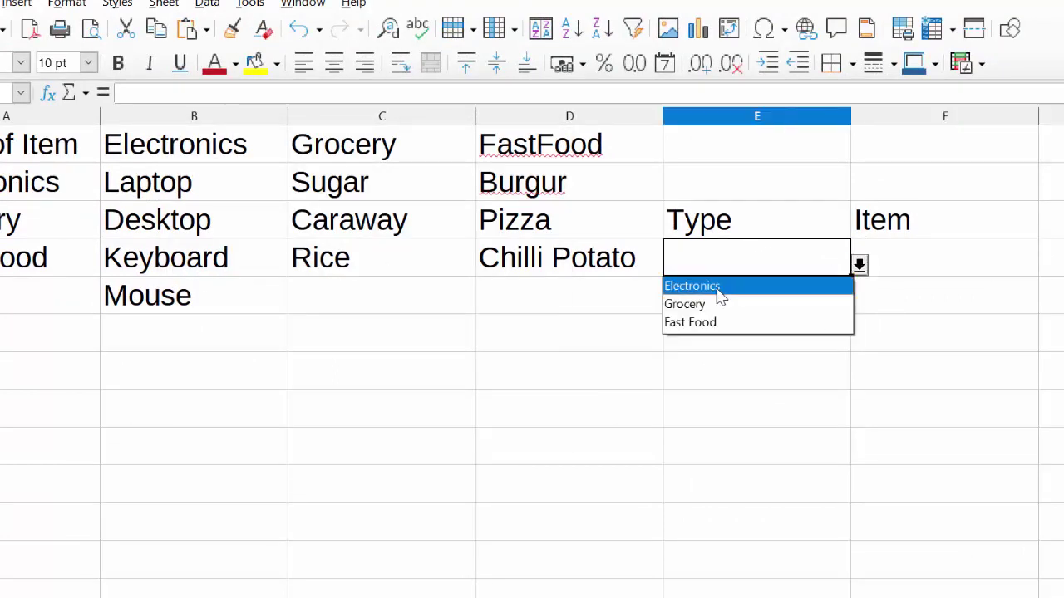
left_click(720, 291)
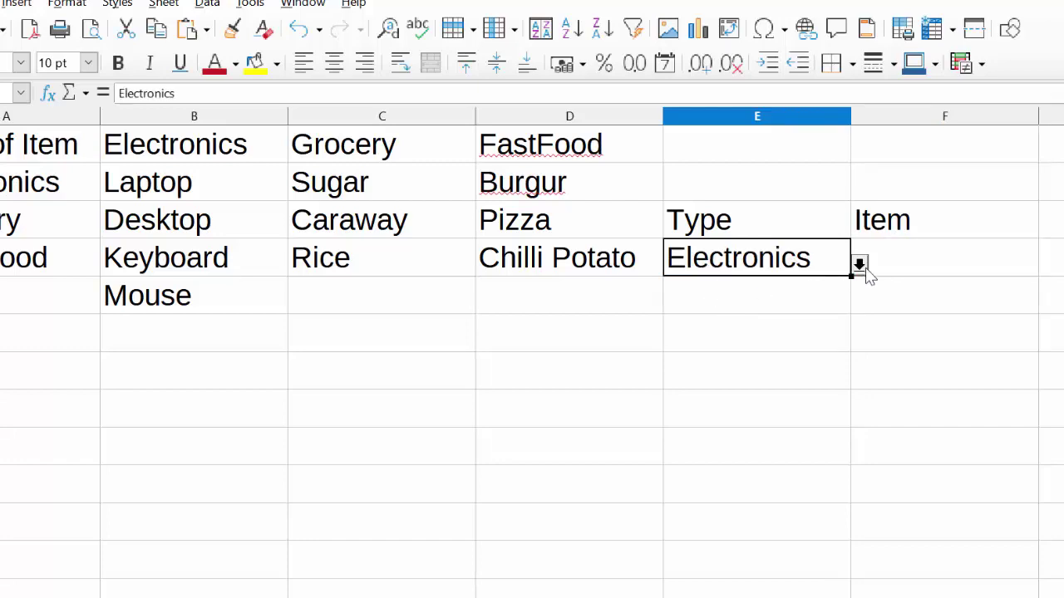
left_click(960, 255)
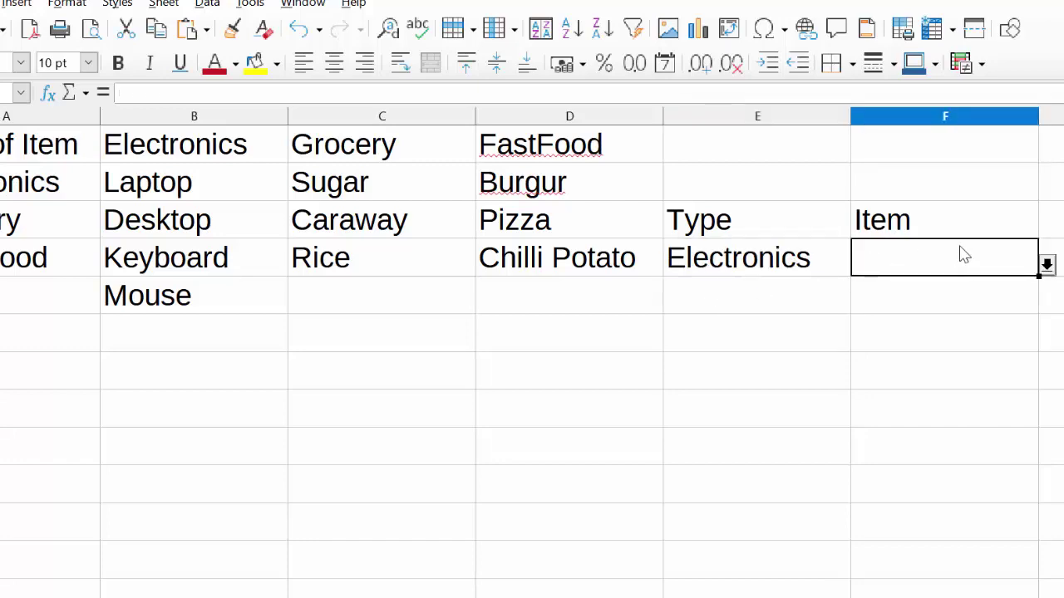
left_click(1046, 265)
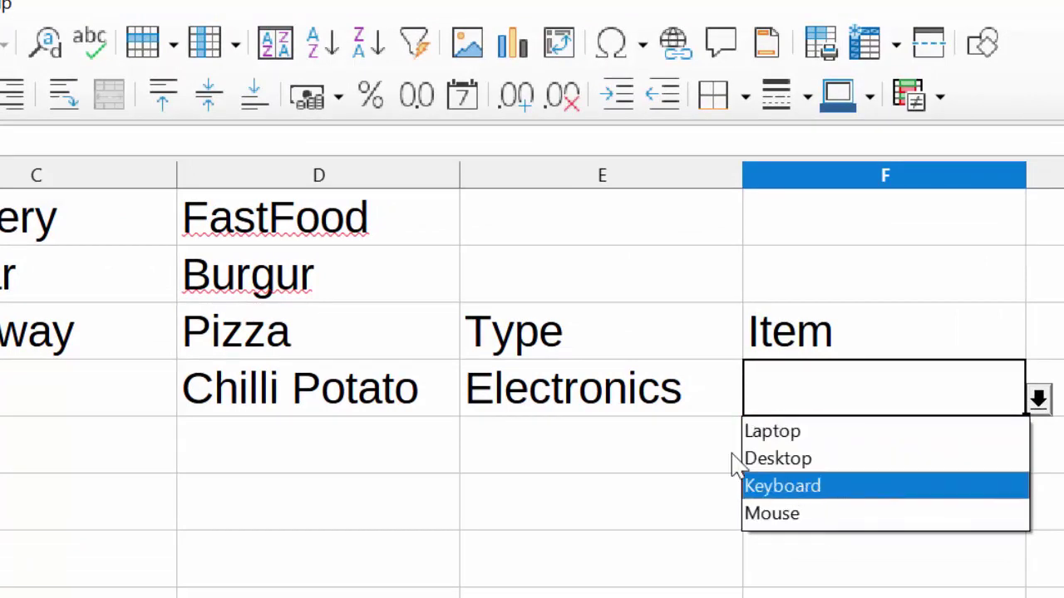
left_click(665, 403)
Switch the Type in E4 to Grocery.
double_click(665, 403)
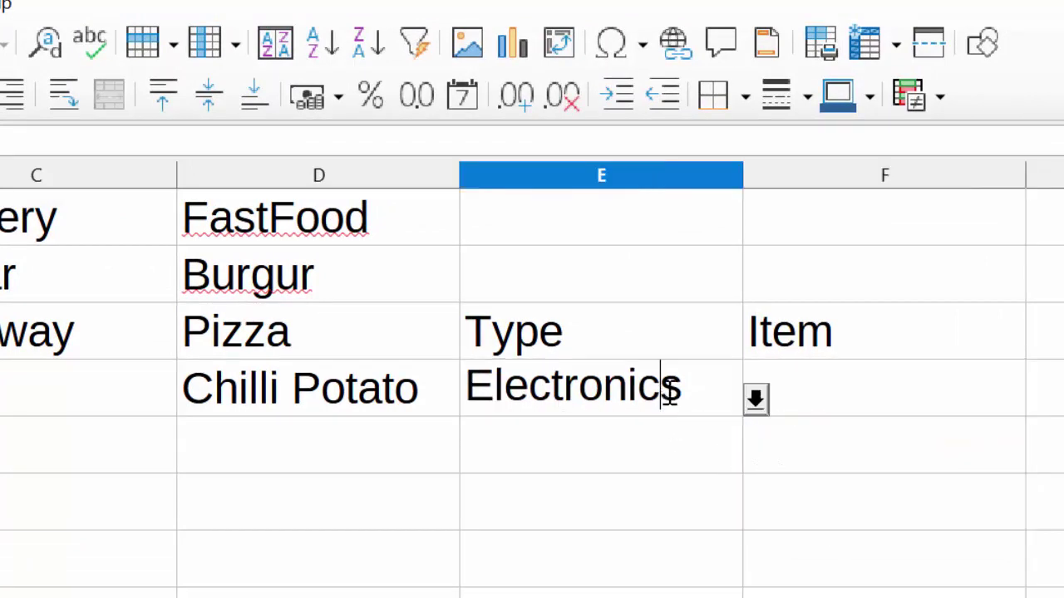
left_click(753, 409)
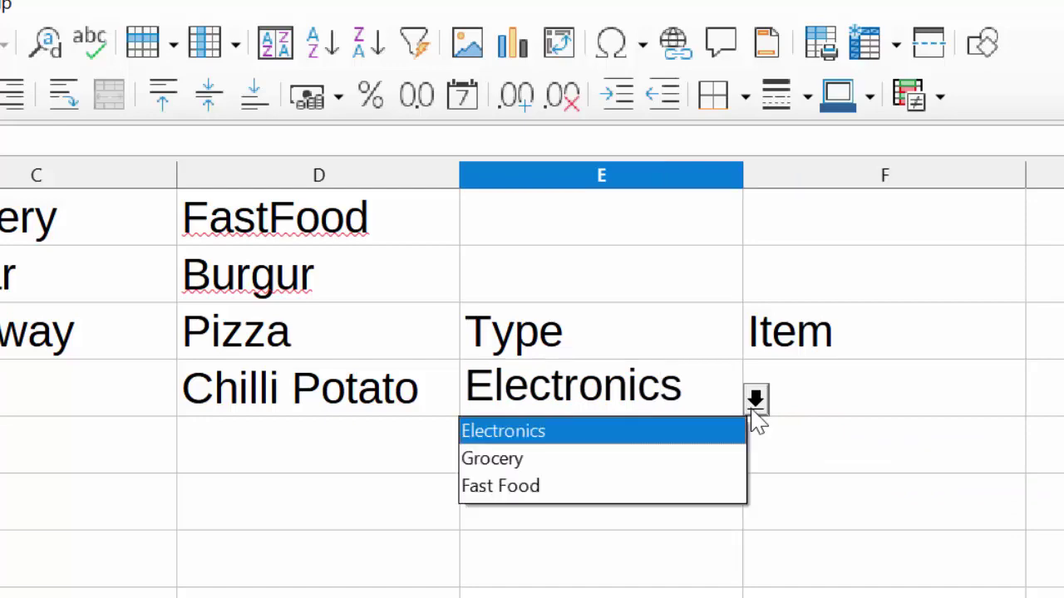
left_click(584, 465)
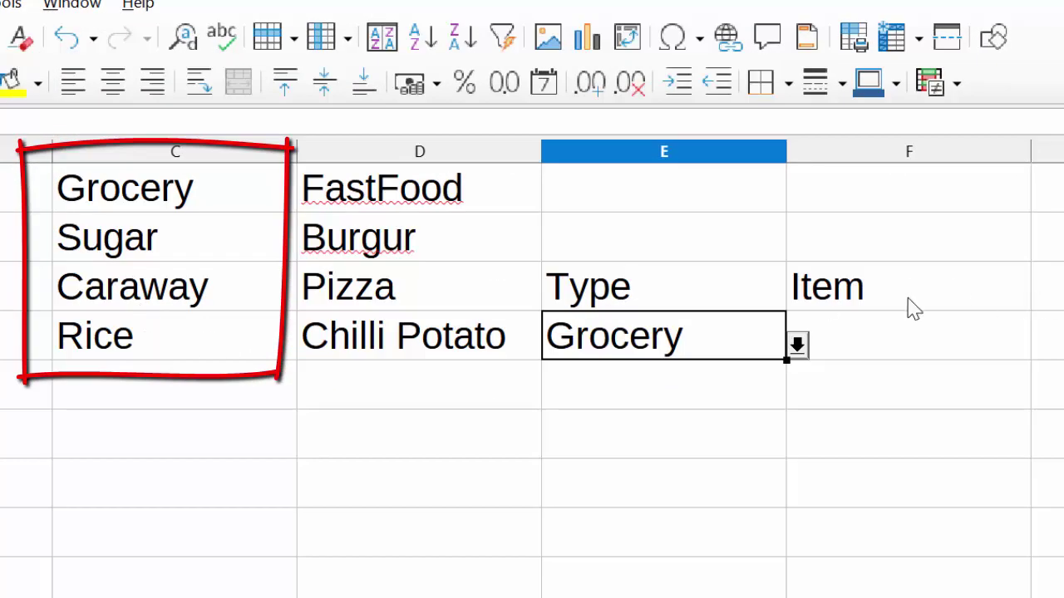
Open F4's Item list for Grocery, then reselect Grocery as the Type in E4.
left_click(918, 345)
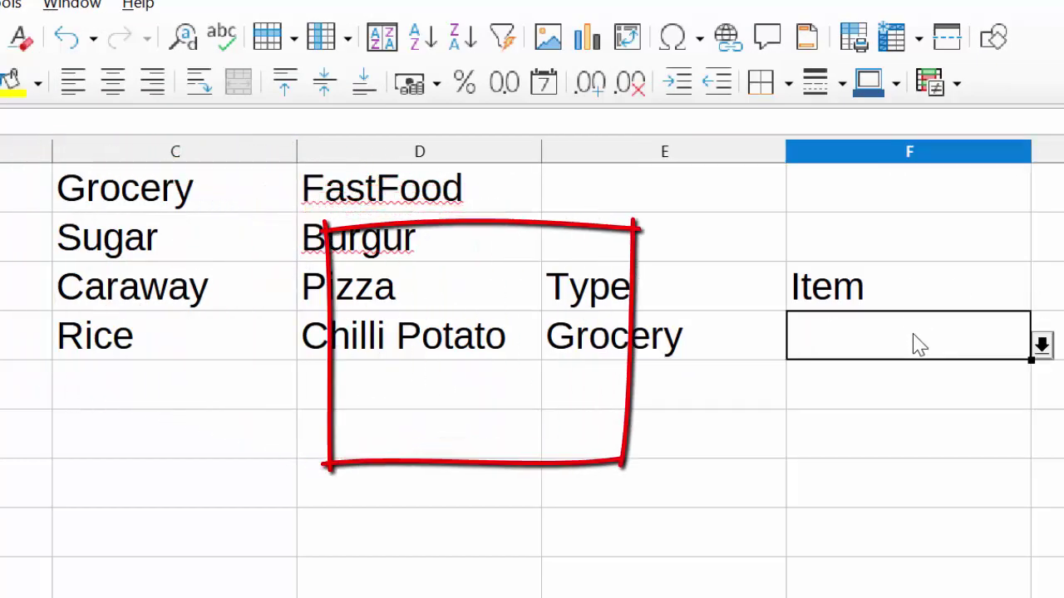
left_click(1042, 344)
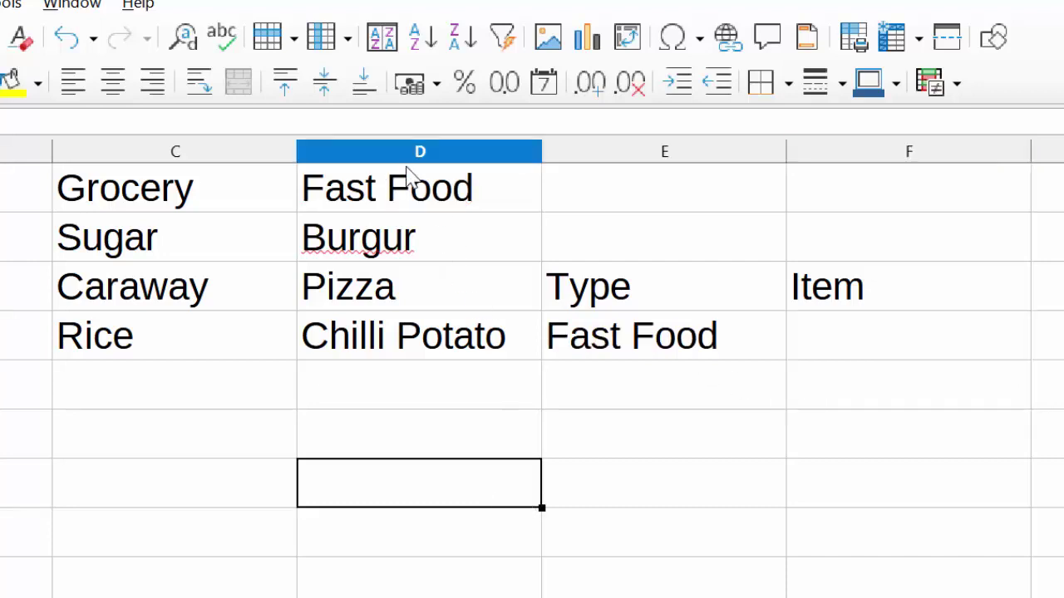
left_click(671, 350)
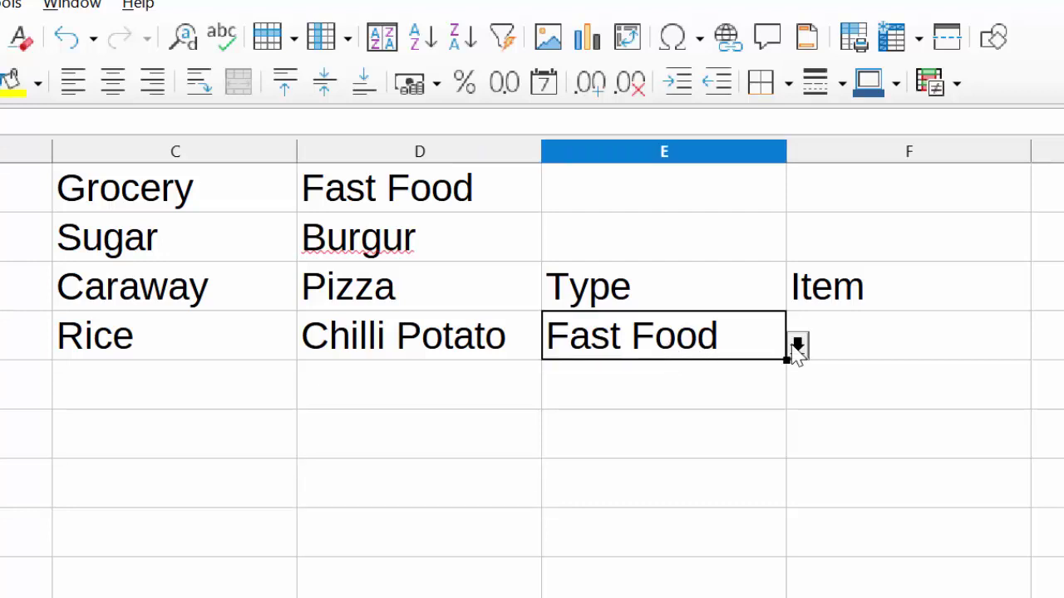
left_click(796, 347)
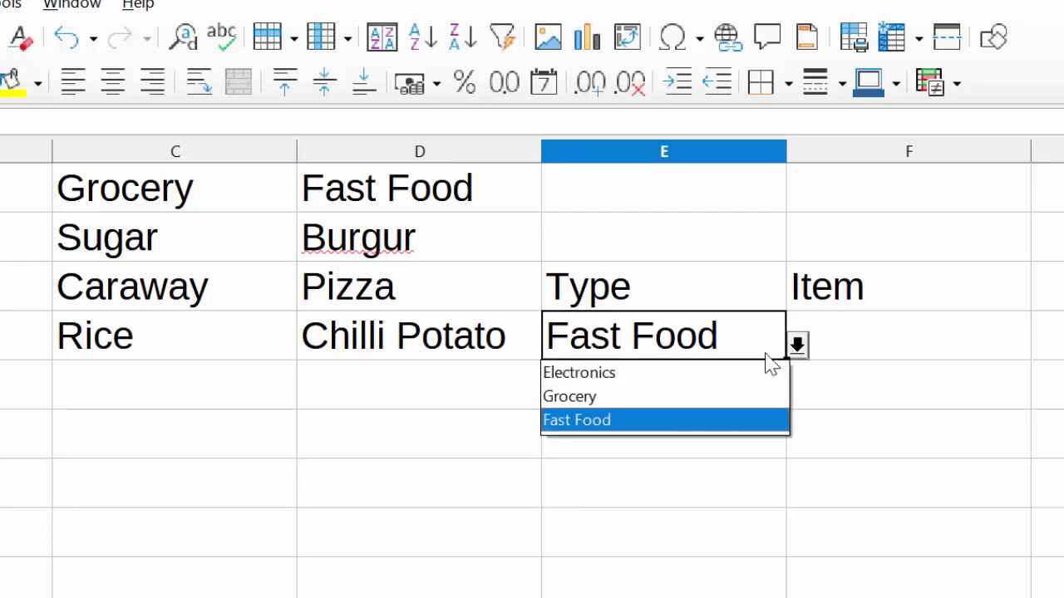
left_click(647, 397)
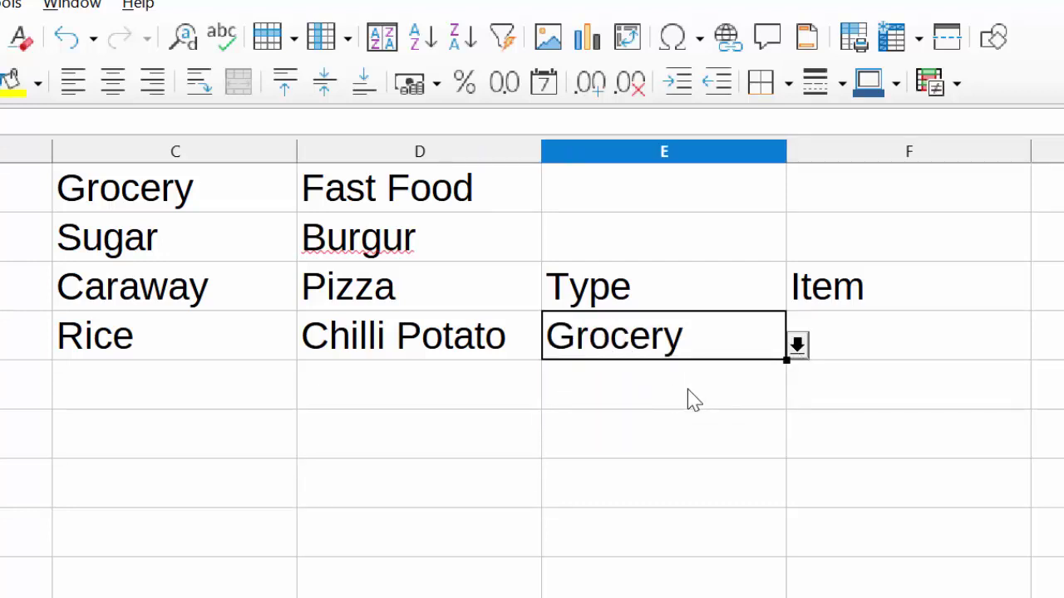